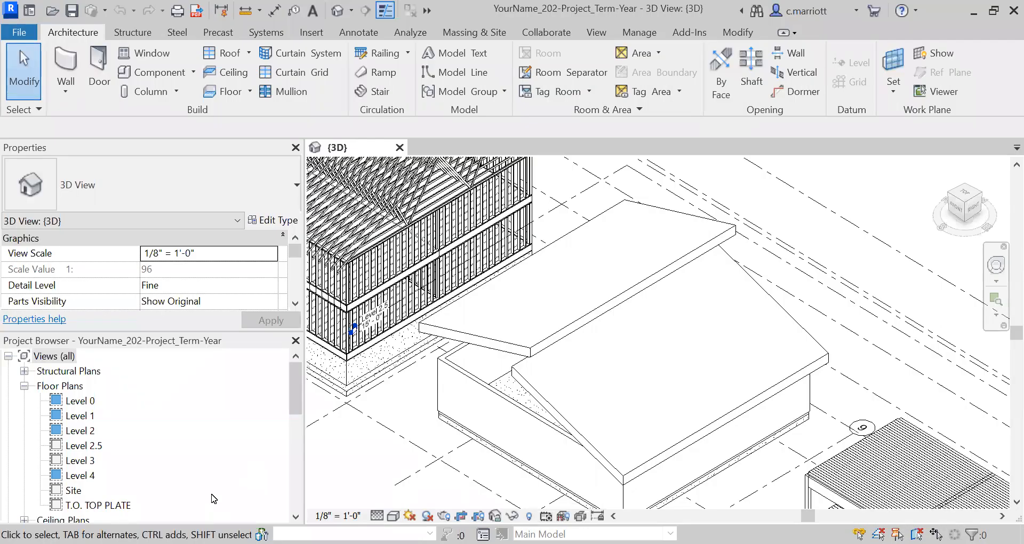
Open the Section 1 view and examine the thickened slab, walls and roofs of the building between grids 7 and 9
{"action": "scroll", "coordinate": [205, 501], "scroll_direction": "down", "scroll_amount": 4}
{"action": "left_click", "coordinate": [75, 490]}
{"action": "double_click", "coordinate": [75, 491]}
{"action": "scroll", "coordinate": [727, 380], "scroll_direction": "up", "scroll_amount": 4}
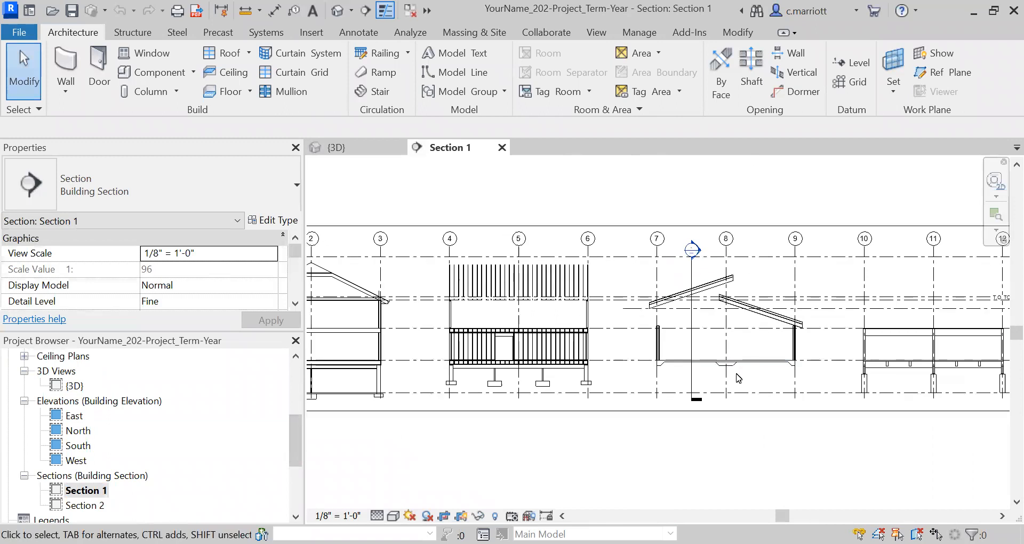
{"action": "scroll", "coordinate": [727, 380], "scroll_direction": "up", "scroll_amount": 2}
{"action": "scroll", "coordinate": [705, 346], "scroll_direction": "up", "scroll_amount": 3}
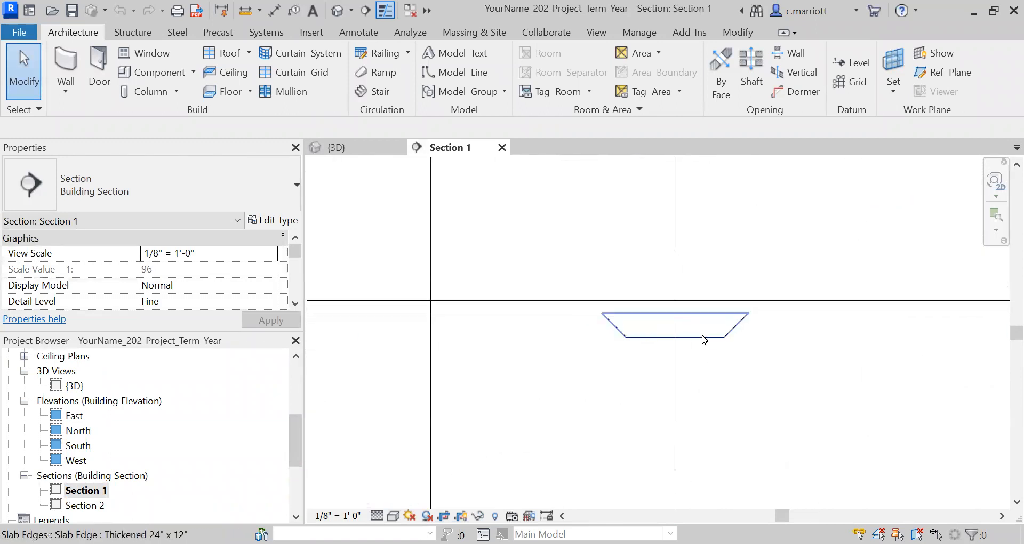
{"action": "scroll", "coordinate": [678, 325], "scroll_direction": "down", "scroll_amount": 5}
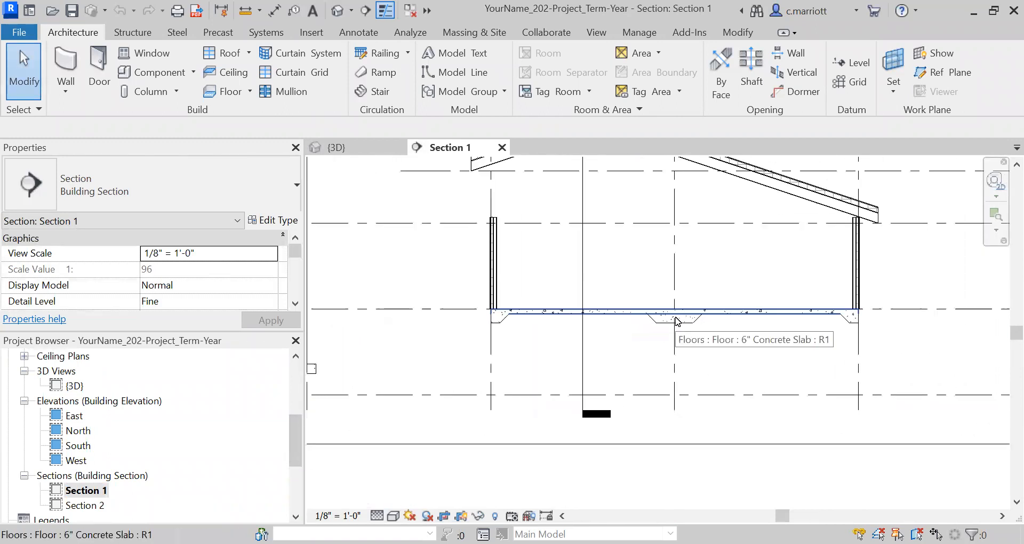
{"action": "scroll", "coordinate": [673, 305], "scroll_direction": "up", "scroll_amount": 1}
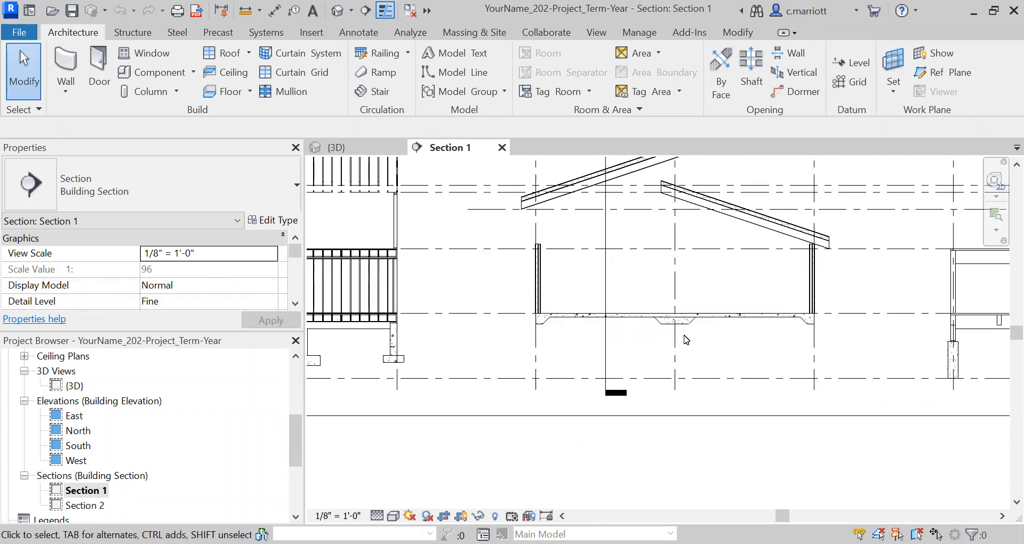
{"action": "middle_click_drag", "start_coordinate": [722, 286], "coordinate": [681, 393]}
{"action": "scroll", "coordinate": [643, 379], "scroll_direction": "up", "scroll_amount": 1}
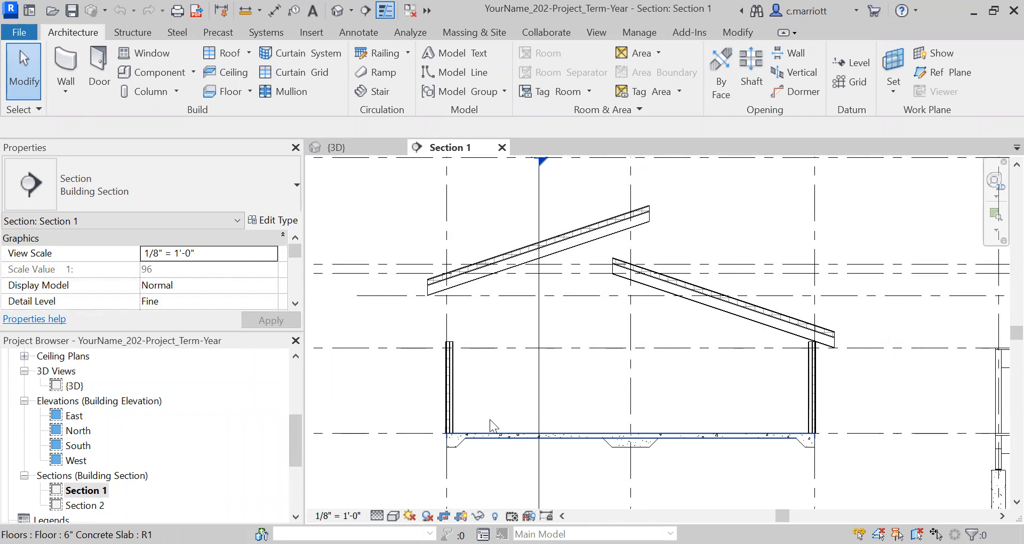
Open the Level 1 floor plan and examine the building between grids 7 and 9
{"action": "left_click", "coordinate": [295, 375]}
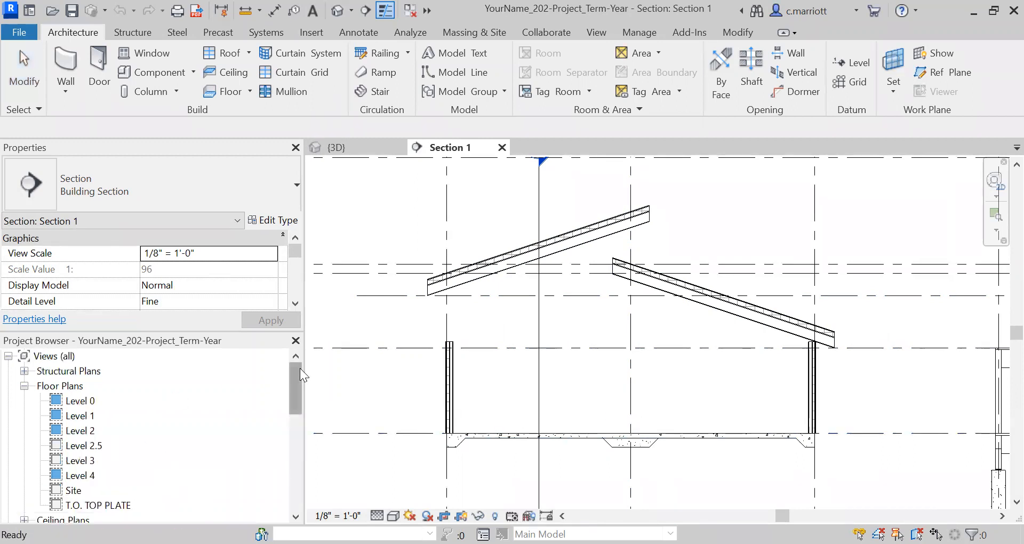
{"action": "left_click", "coordinate": [74, 416]}
{"action": "double_click", "coordinate": [74, 416]}
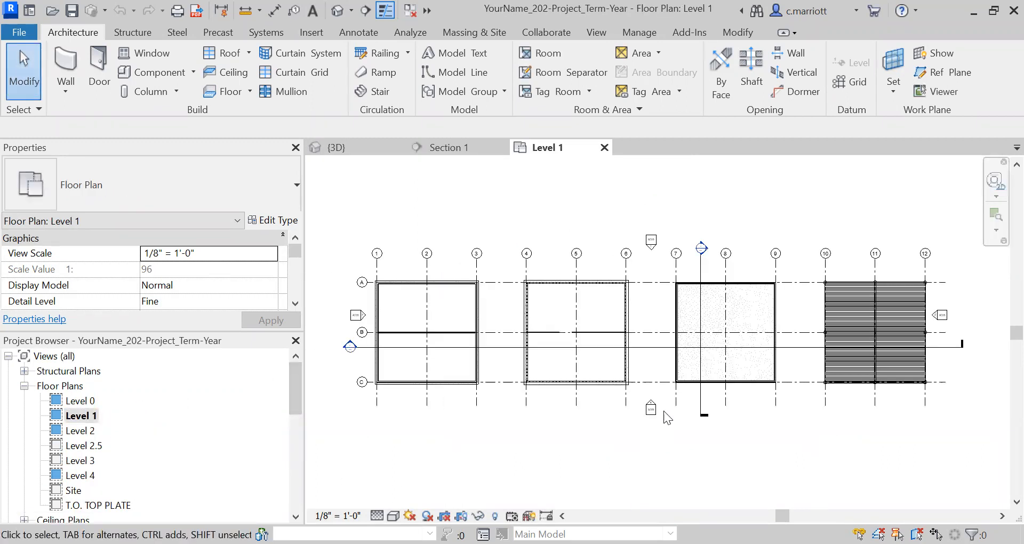
{"action": "scroll", "coordinate": [613, 399], "scroll_direction": "up", "scroll_amount": 6}
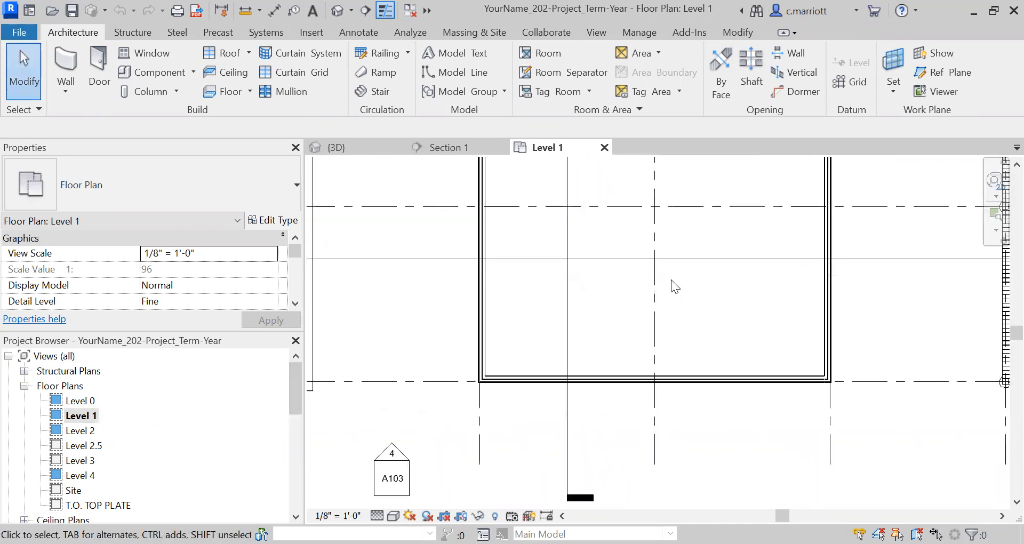
{"action": "scroll", "coordinate": [635, 347], "scroll_direction": "down", "scroll_amount": 2}
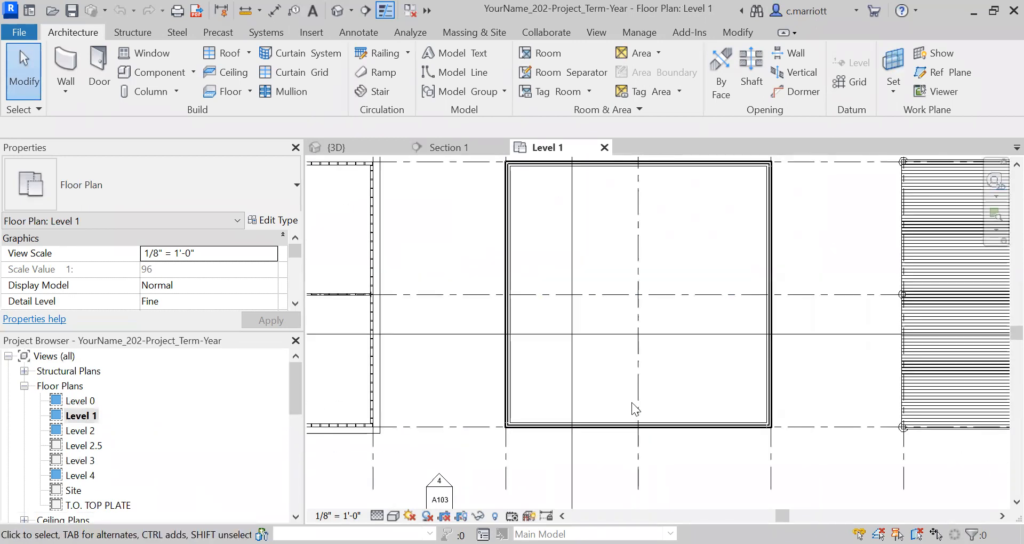
{"action": "scroll", "coordinate": [639, 427], "scroll_direction": "up", "scroll_amount": 1}
{"action": "middle_click_drag", "start_coordinate": [640, 291], "coordinate": [607, 341]}
{"action": "scroll", "coordinate": [604, 331], "scroll_direction": "up", "scroll_amount": 2}
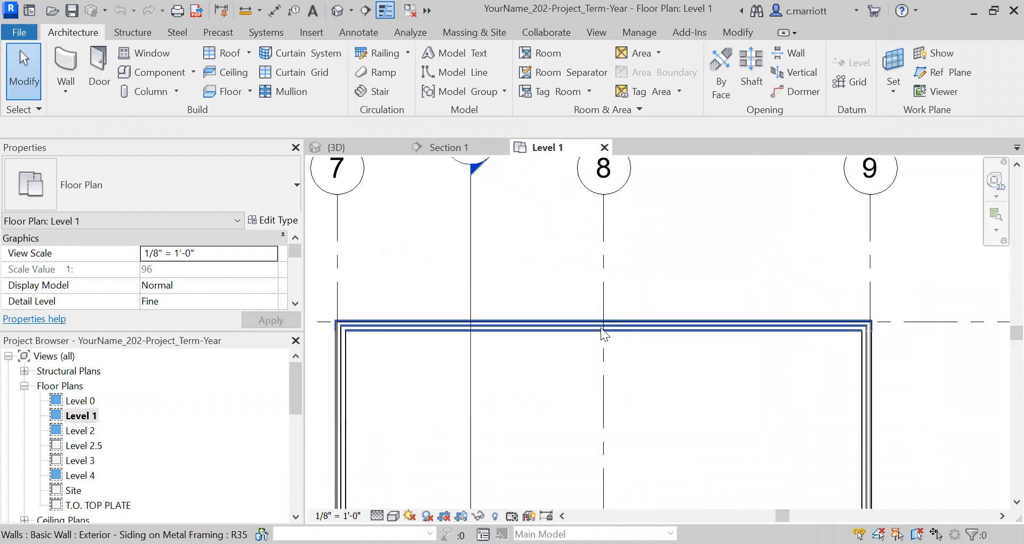
{"action": "scroll", "coordinate": [598, 336], "scroll_direction": "down", "scroll_amount": 1}
{"action": "scroll", "coordinate": [597, 334], "scroll_direction": "down", "scroll_amount": 3}
{"action": "middle_click_drag", "start_coordinate": [585, 391], "coordinate": [585, 320]}
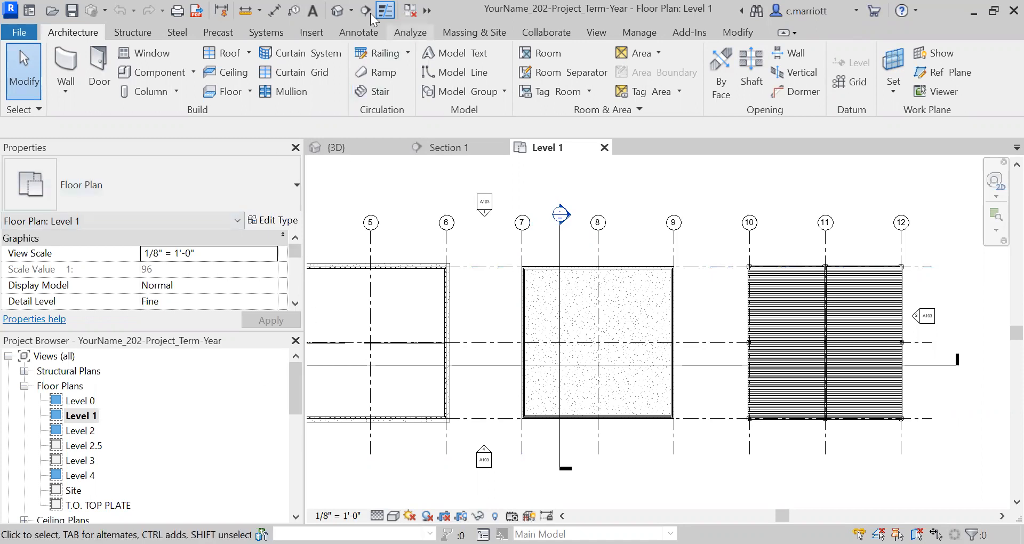
Search the Autodesk family library for "hss" and load the AISC 15.0 HSS Square-Column structural column family
{"action": "left_click", "coordinate": [312, 32]}
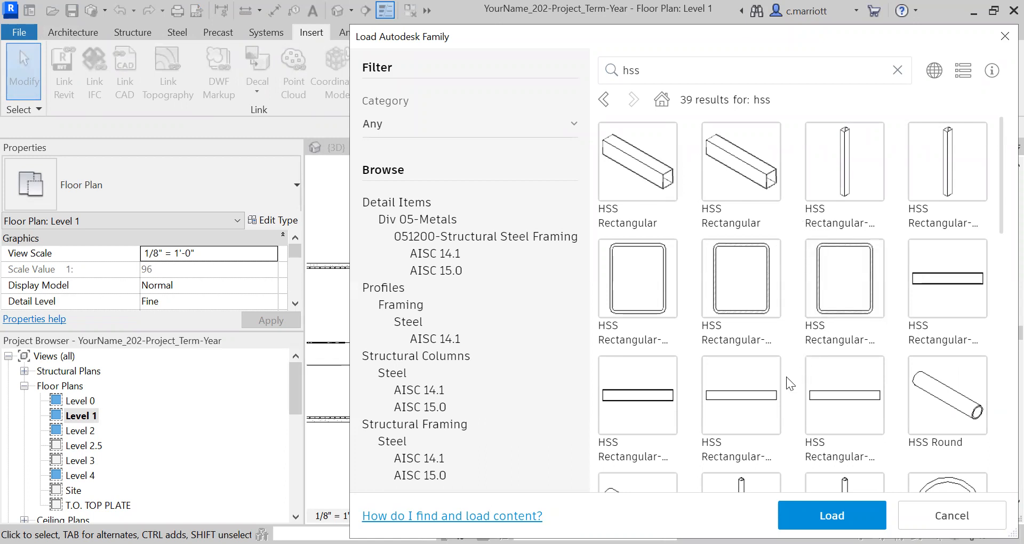
{"action": "scroll", "coordinate": [750, 363], "scroll_direction": "down", "scroll_amount": 4}
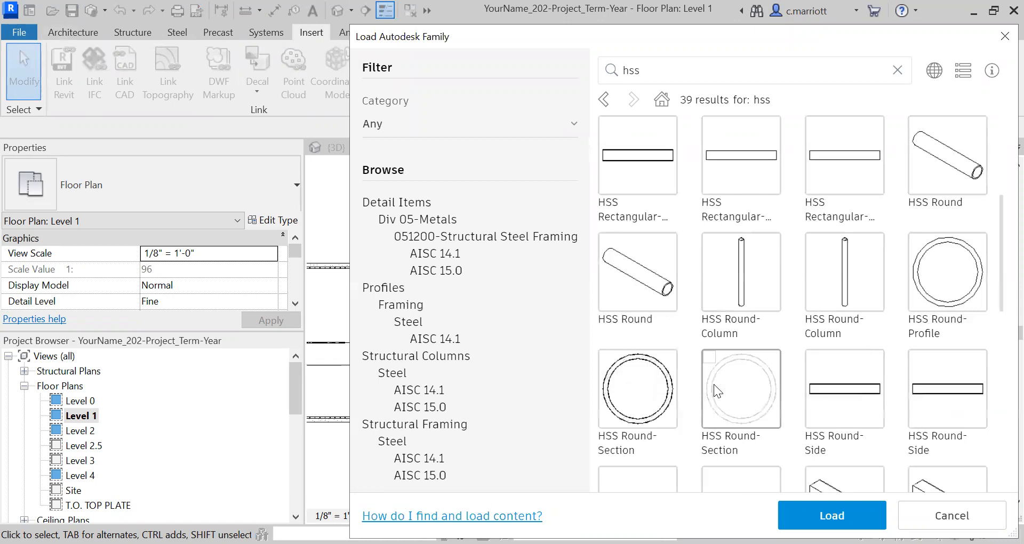
{"action": "scroll", "coordinate": [713, 384], "scroll_direction": "down", "scroll_amount": 5}
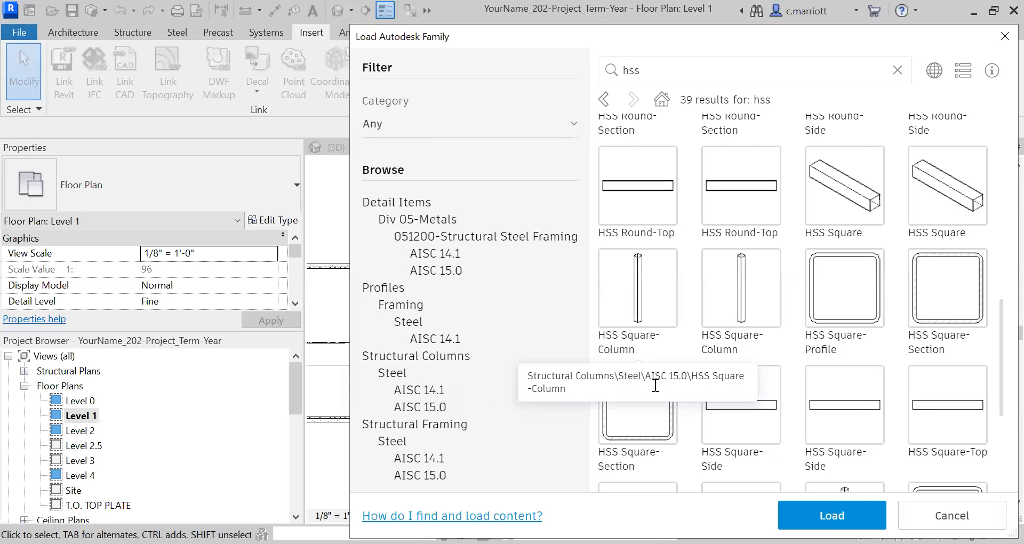
{"action": "left_click", "coordinate": [627, 307]}
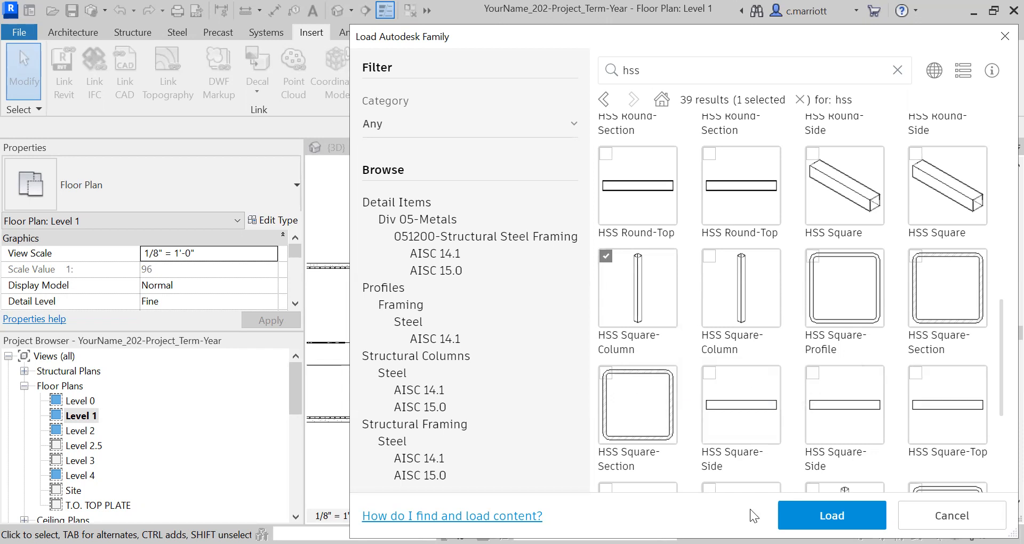
{"action": "left_click", "coordinate": [832, 515]}
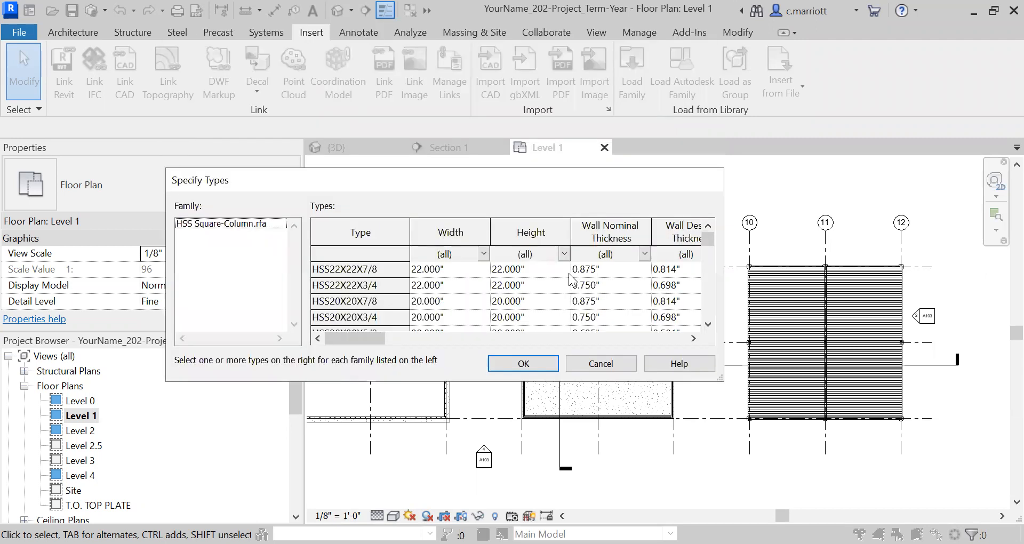
Filter the HSS Square-Column types to a 6.000" width and load the HSS6X6X1/2 type
{"action": "left_click", "coordinate": [483, 254]}
{"action": "left_click", "coordinate": [483, 333]}
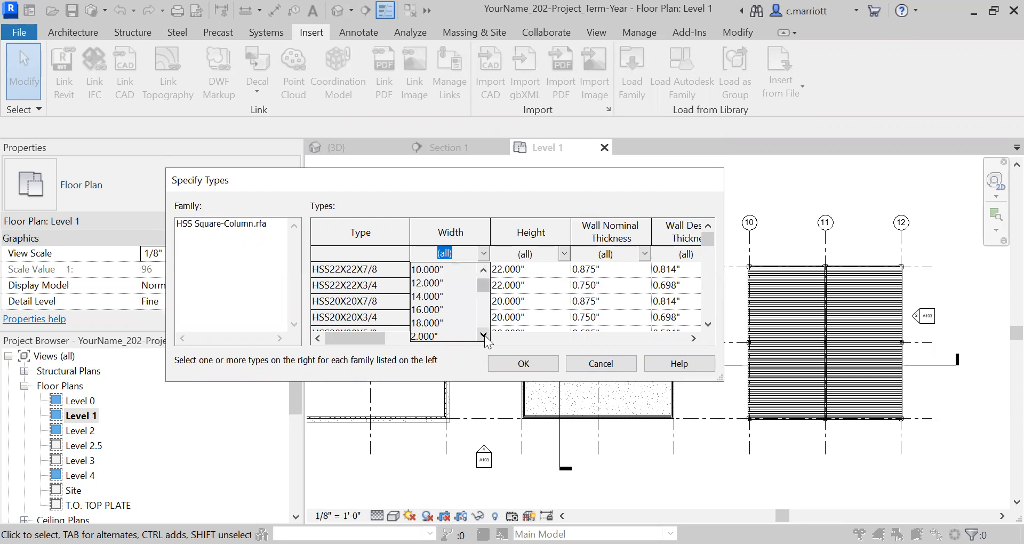
{"action": "left_click", "coordinate": [483, 334]}
{"action": "left_click", "coordinate": [484, 334]}
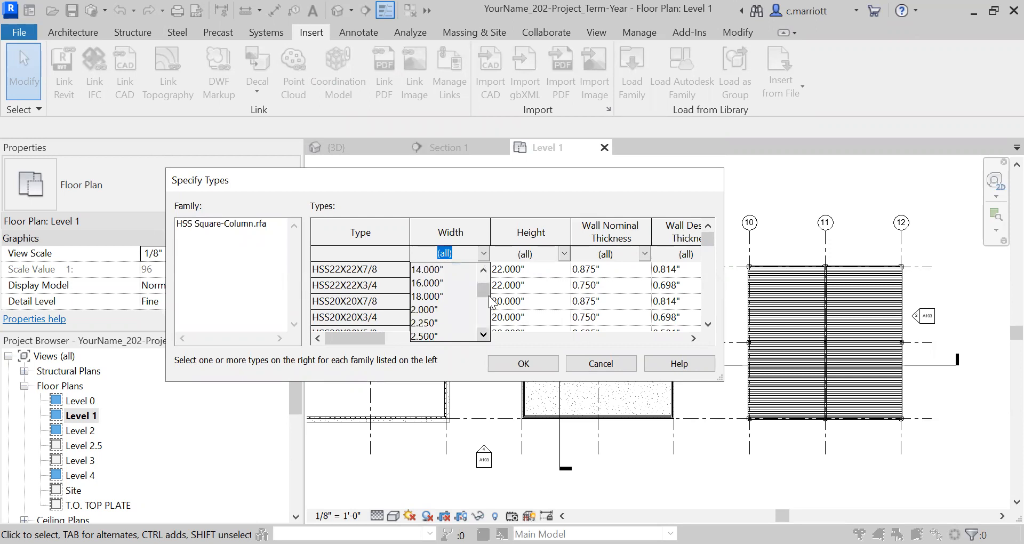
{"action": "left_click_drag", "start_coordinate": [486, 291], "coordinate": [485, 313]}
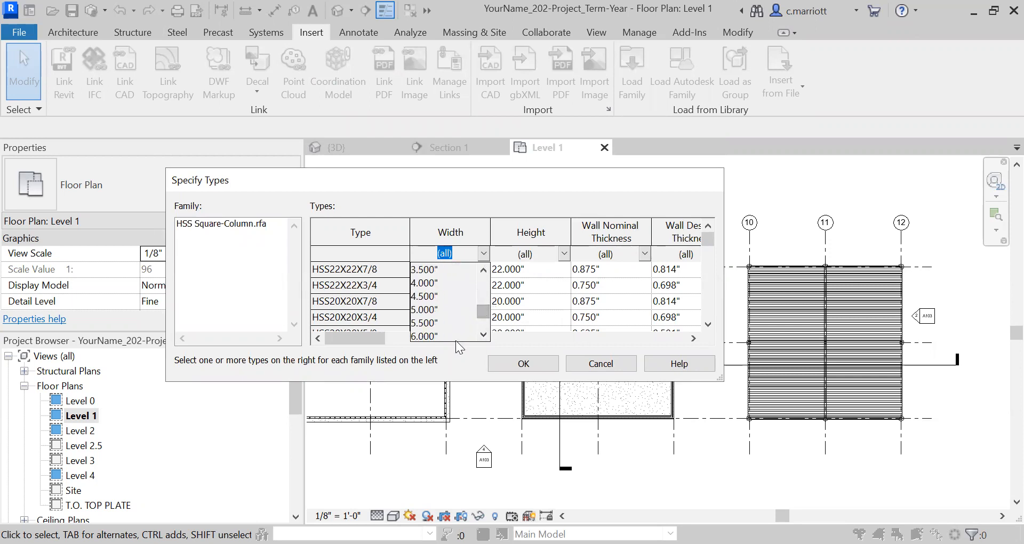
{"action": "left_click", "coordinate": [426, 335]}
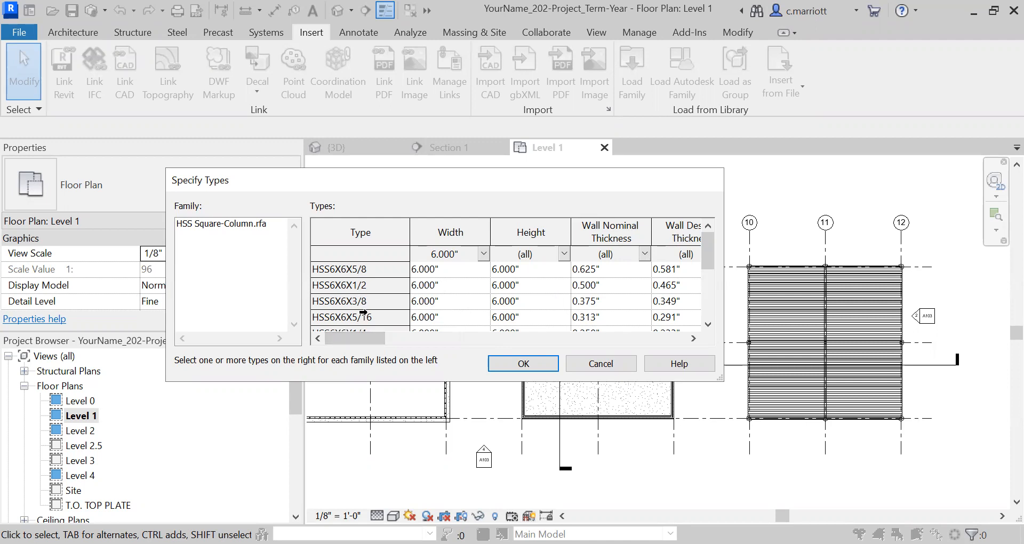
{"action": "left_click", "coordinate": [332, 285]}
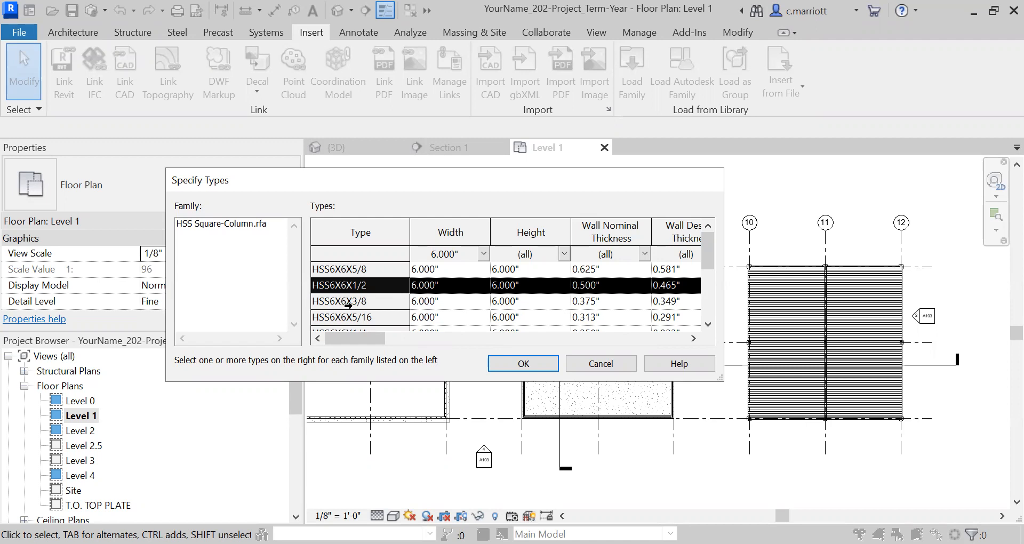
{"action": "left_click", "coordinate": [509, 359]}
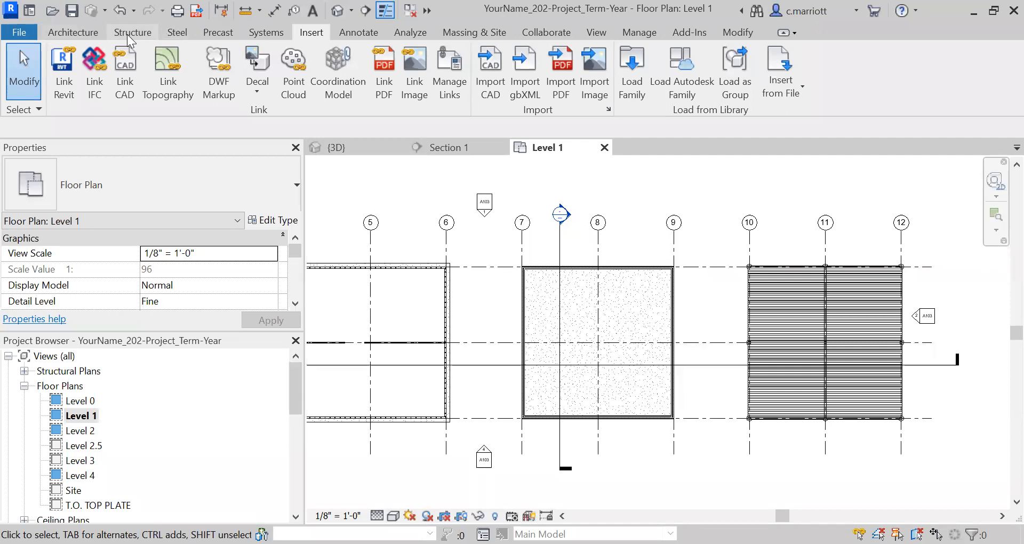
Start a structural column and choose the HSS Square-Column HSS6X6X1/2 type
{"action": "left_click", "coordinate": [127, 33]}
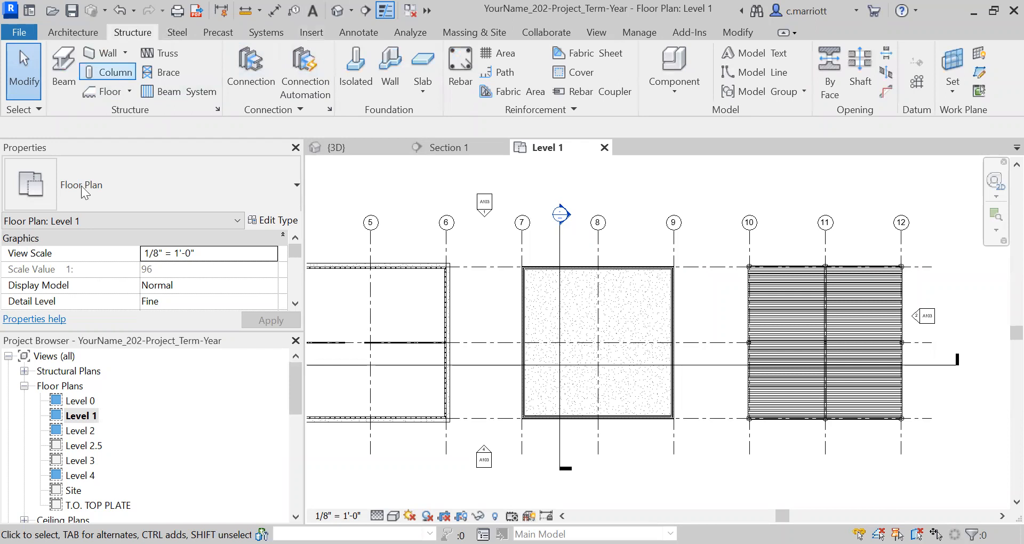
{"action": "left_click", "coordinate": [296, 188]}
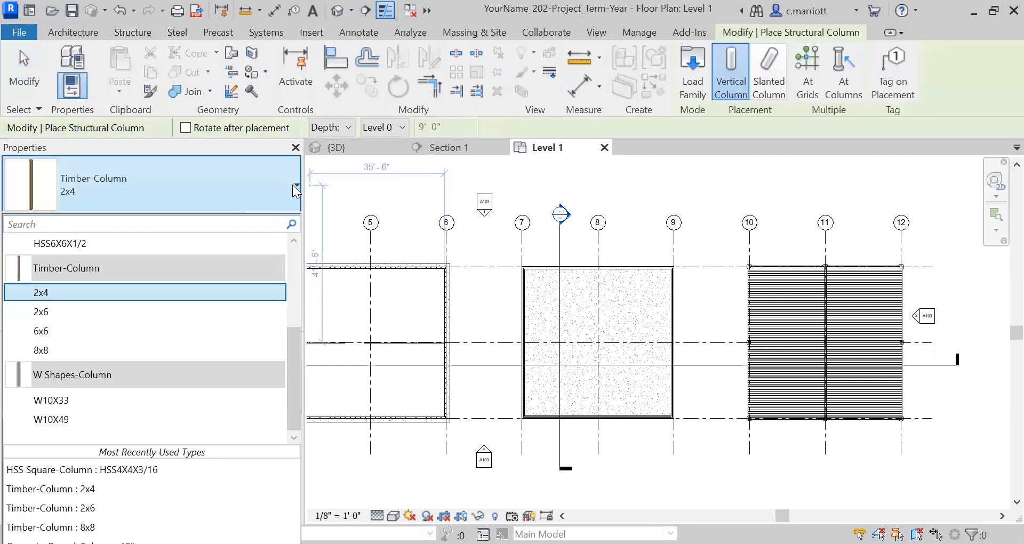
{"action": "scroll", "coordinate": [295, 274], "scroll_direction": "up", "scroll_amount": 3}
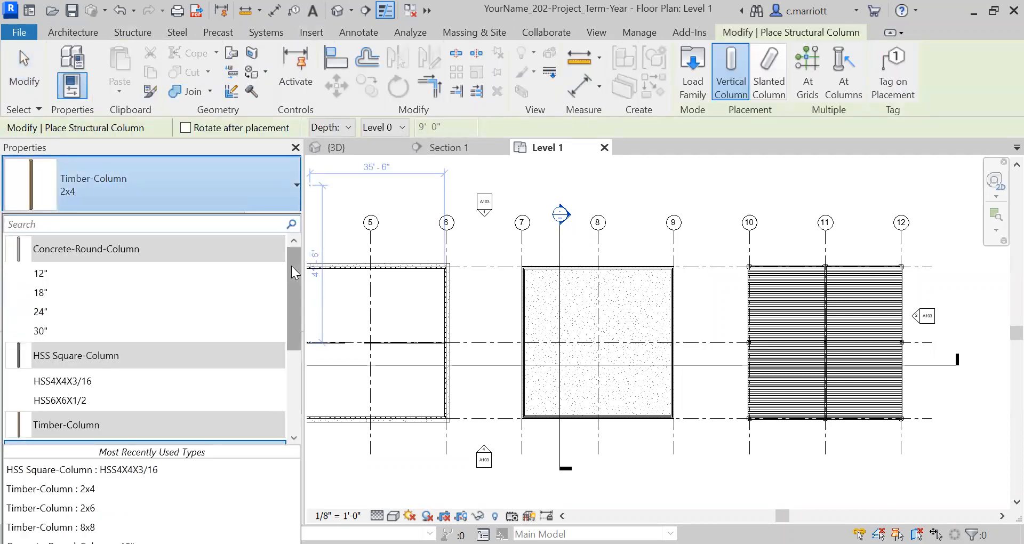
{"action": "left_click", "coordinate": [64, 401]}
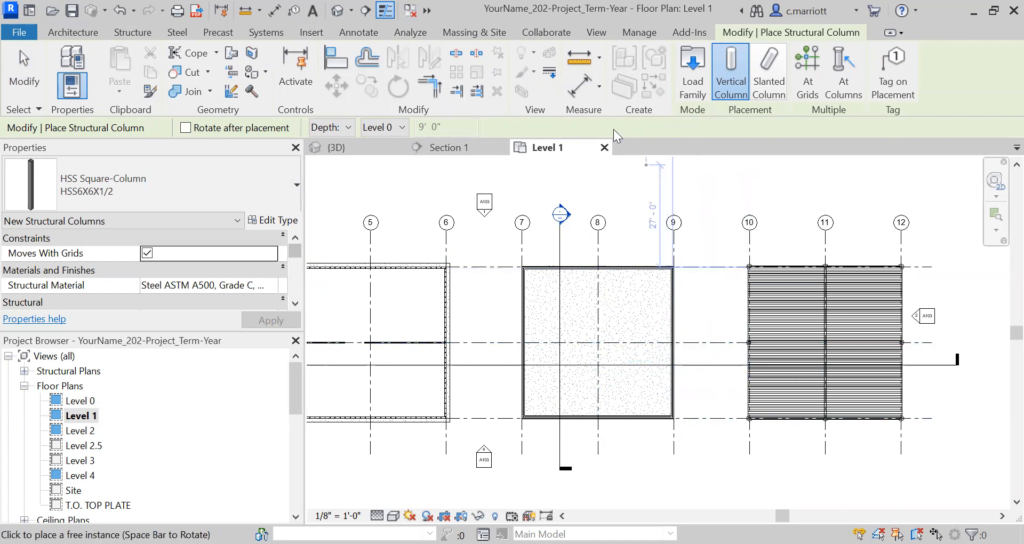
Place one HSS6X6X1/2 vertical column at the intersection of grids 8 and B on Level 1, with its depth set to Level 0
{"action": "scroll", "coordinate": [624, 369], "scroll_direction": "up", "scroll_amount": 5}
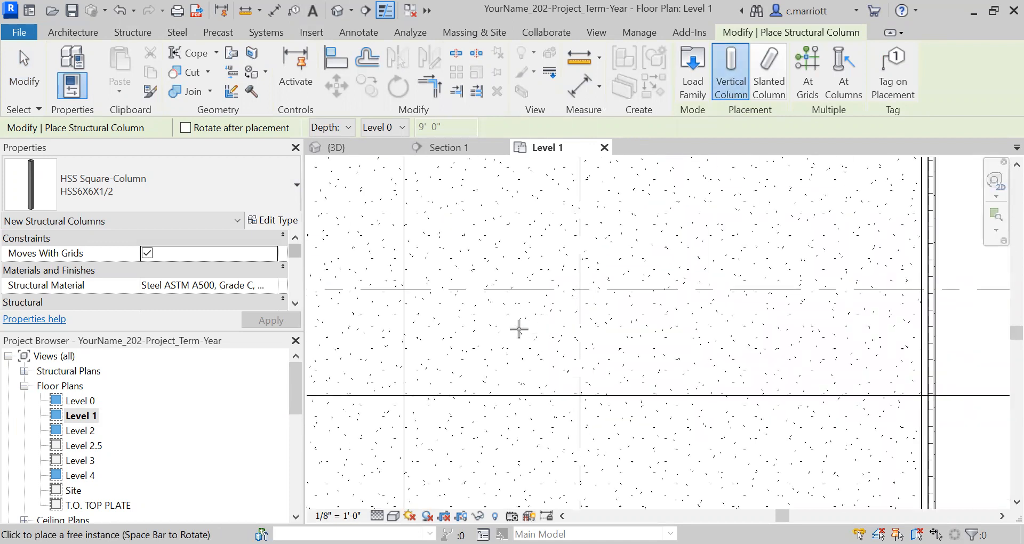
{"action": "scroll", "coordinate": [580, 289], "scroll_direction": "down", "scroll_amount": 5}
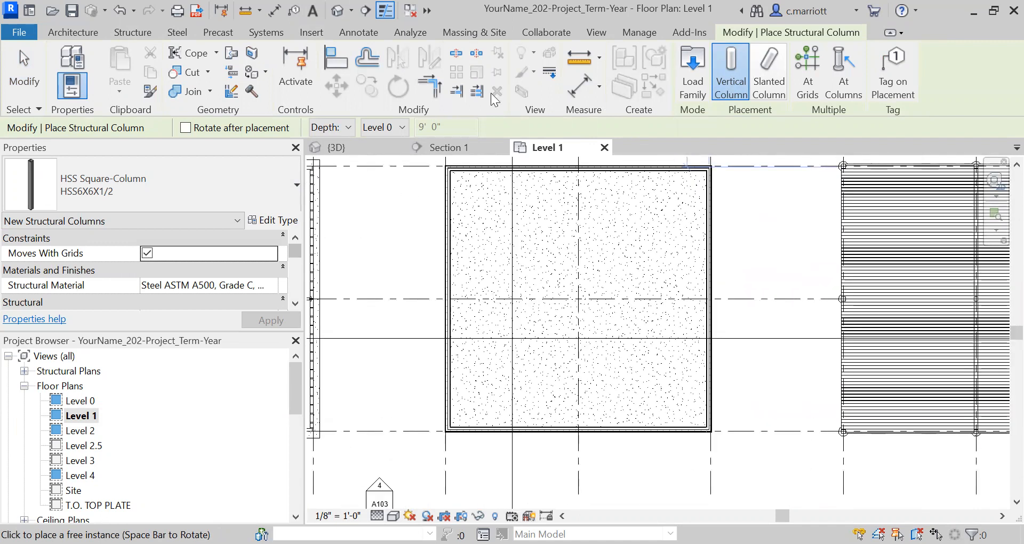
{"action": "left_click", "coordinate": [147, 35]}
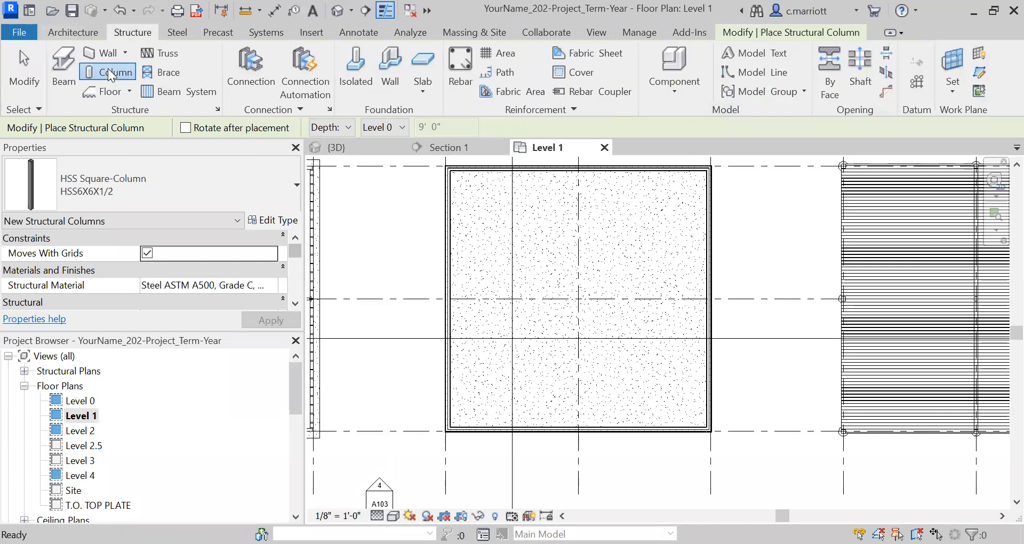
{"action": "scroll", "coordinate": [569, 311], "scroll_direction": "up", "scroll_amount": 2}
{"action": "scroll", "coordinate": [570, 310], "scroll_direction": "up", "scroll_amount": 2}
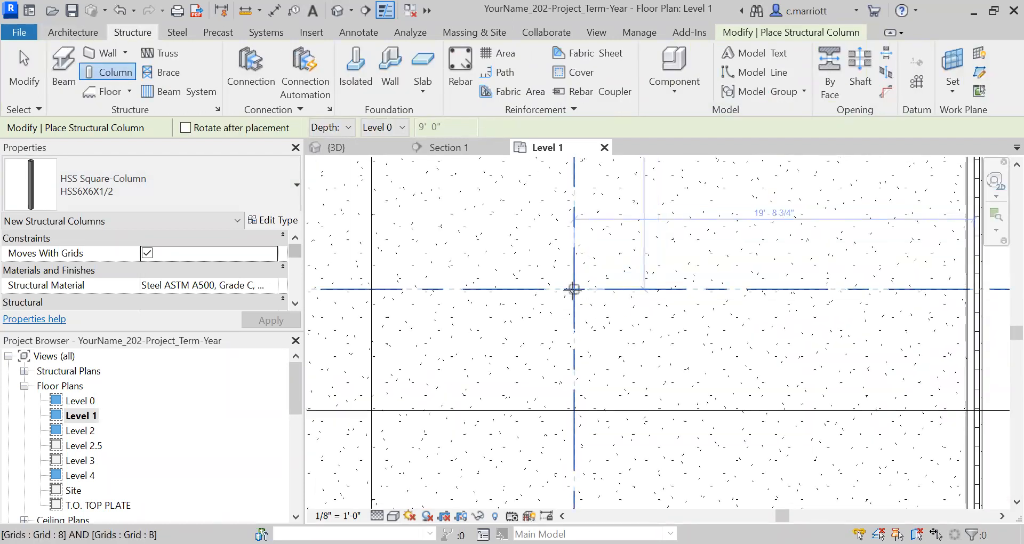
{"action": "left_click", "coordinate": [573, 289]}
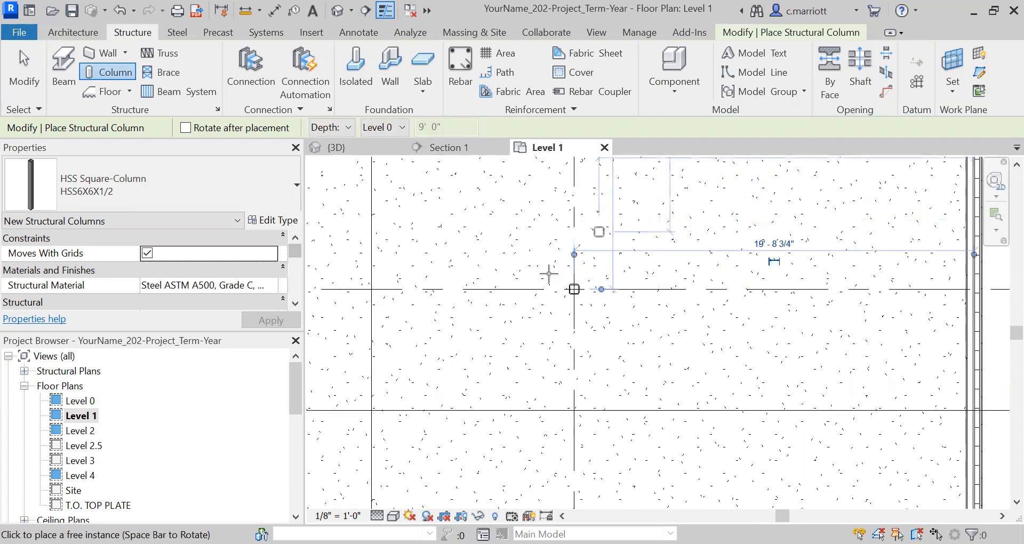
{"action": "key", "text": "Escape"}
{"action": "key", "text": "Escape"}
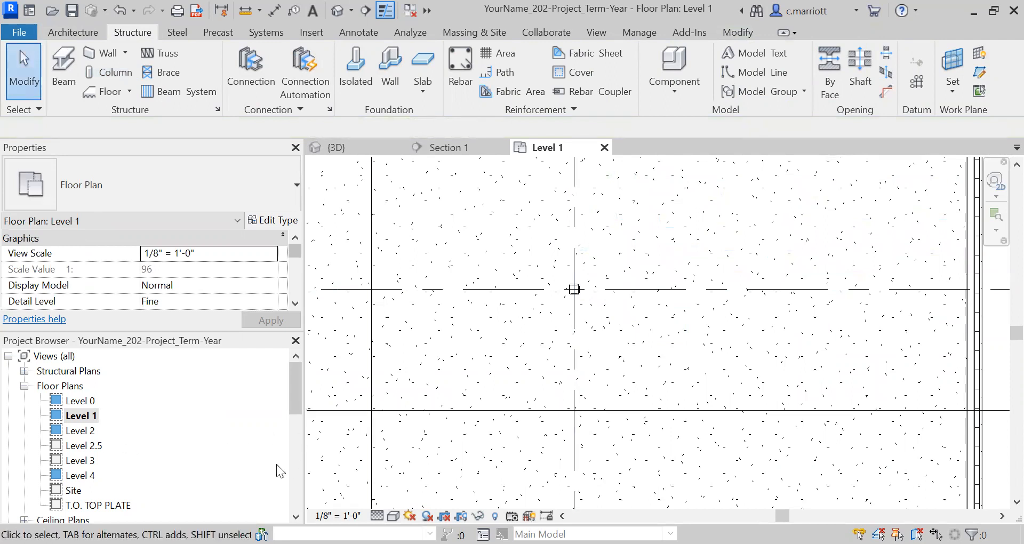
Open the Section 1 view and set the HSS6X6X1/2 column's top level to Level 2.5
{"action": "left_click_drag", "start_coordinate": [295, 396], "coordinate": [292, 458]}
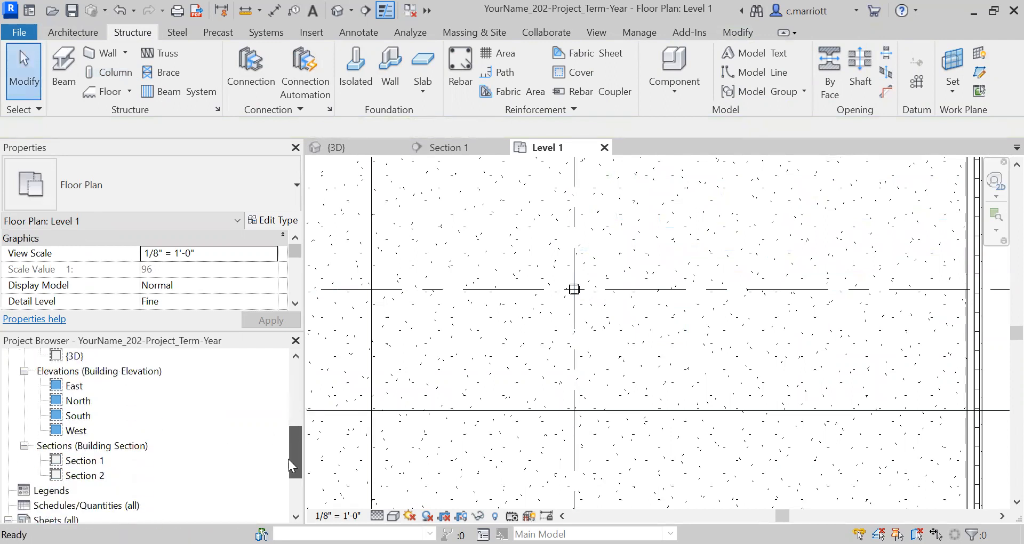
{"action": "double_click", "coordinate": [85, 462]}
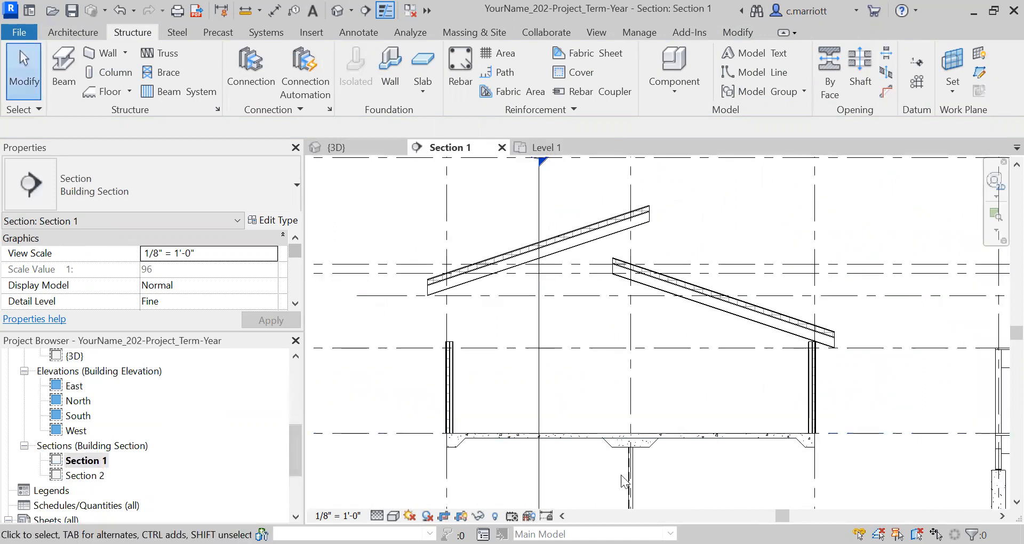
{"action": "middle_click_drag", "start_coordinate": [607, 291], "coordinate": [608, 267]}
{"action": "scroll", "coordinate": [618, 324], "scroll_direction": "up", "scroll_amount": 3}
{"action": "middle_click_drag", "start_coordinate": [619, 316], "coordinate": [614, 350]}
{"action": "left_click", "coordinate": [610, 344]}
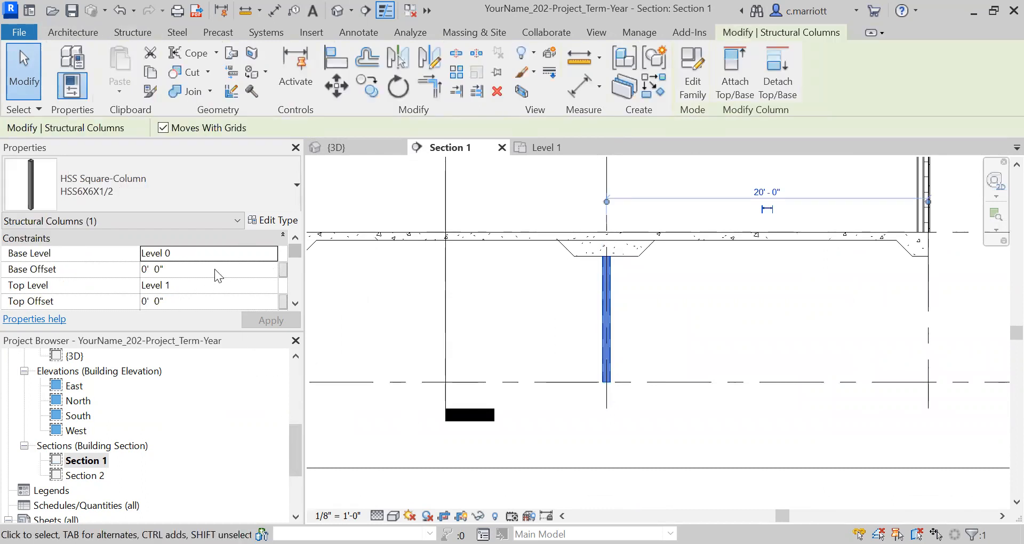
{"action": "left_click", "coordinate": [270, 279]}
{"action": "left_click", "coordinate": [271, 285]}
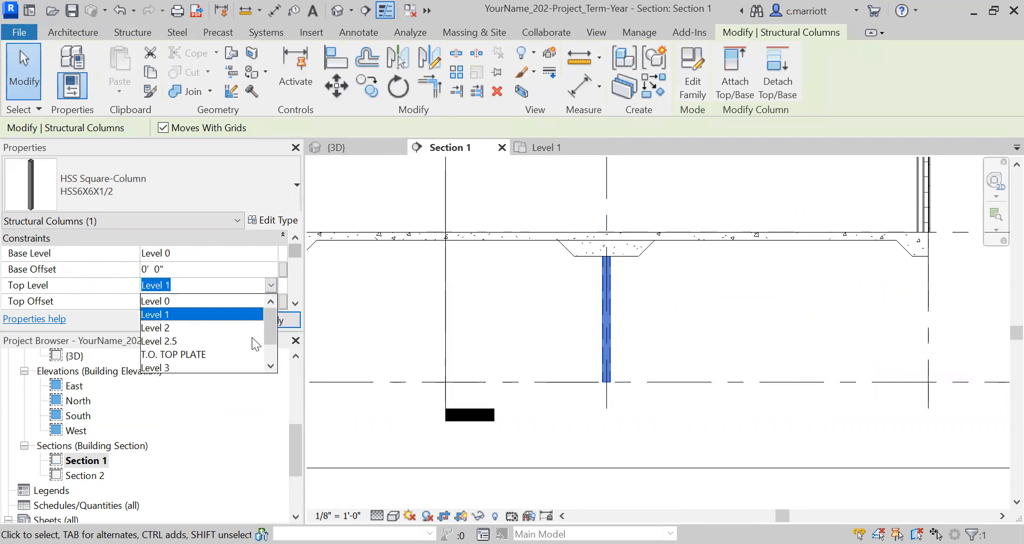
{"action": "left_click", "coordinate": [151, 341]}
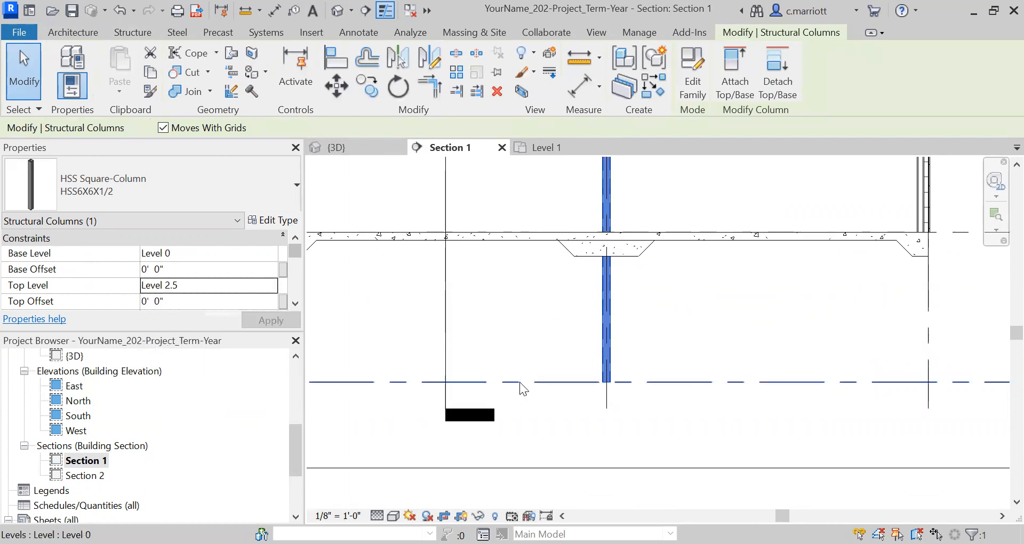
Set the column's base level to Level 1
{"action": "left_click", "coordinate": [266, 256]}
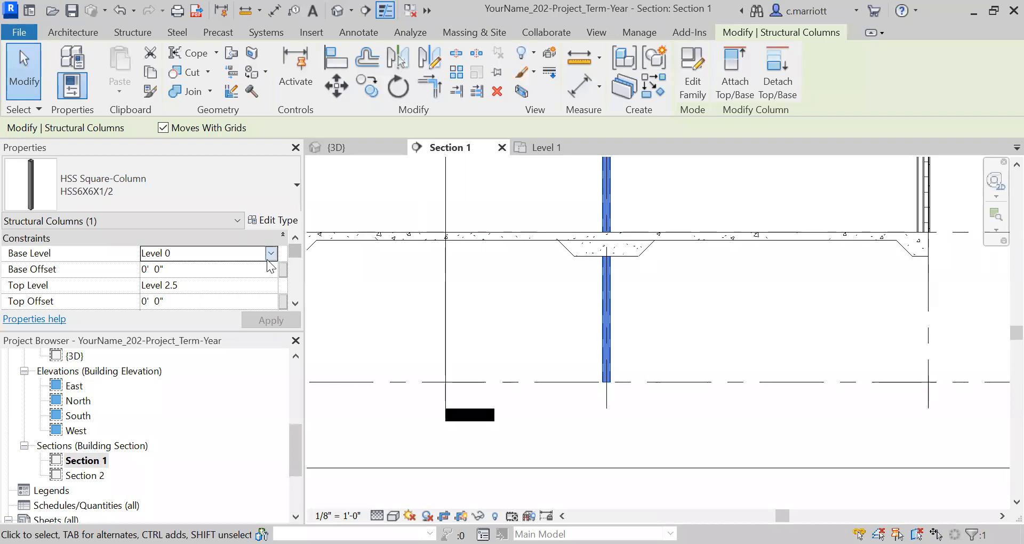
{"action": "left_click", "coordinate": [269, 255]}
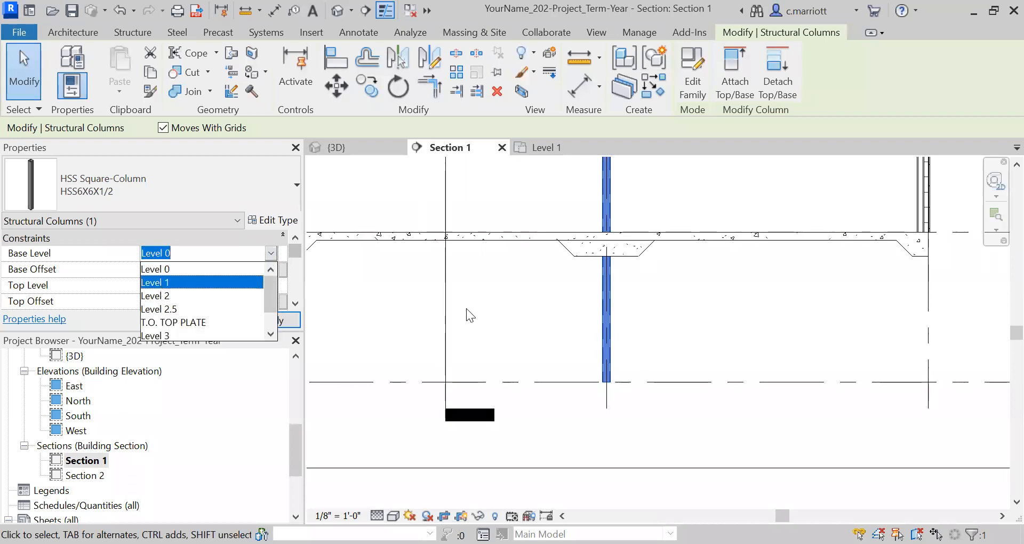
{"action": "scroll", "coordinate": [630, 253], "scroll_direction": "up", "scroll_amount": 6}
{"action": "scroll", "coordinate": [602, 228], "scroll_direction": "up", "scroll_amount": 3}
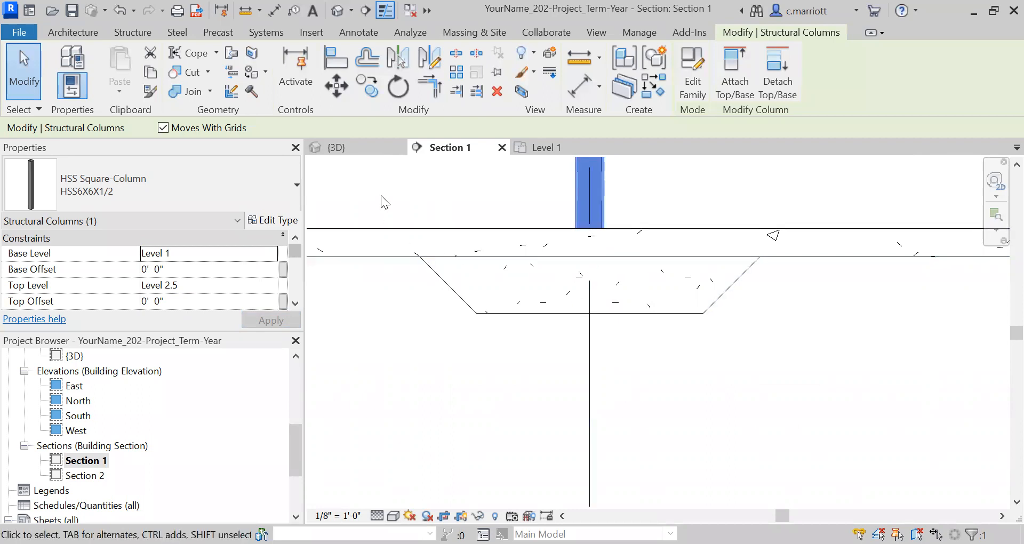
Measure the slab thickness beneath the column and set the column's base offset to -6"
{"action": "left_click", "coordinate": [575, 57]}
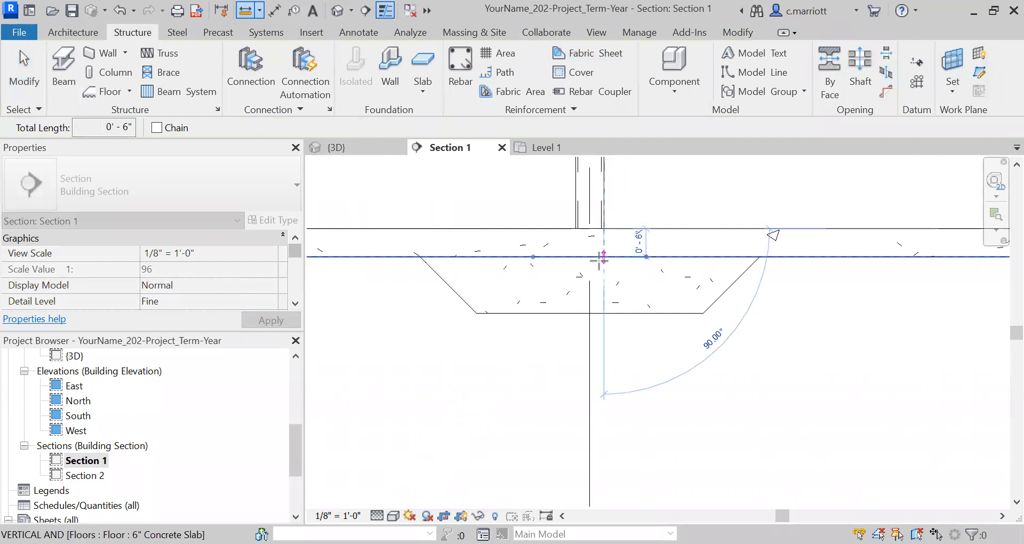
{"action": "key", "text": "Escape"}
{"action": "left_click", "coordinate": [603, 197]}
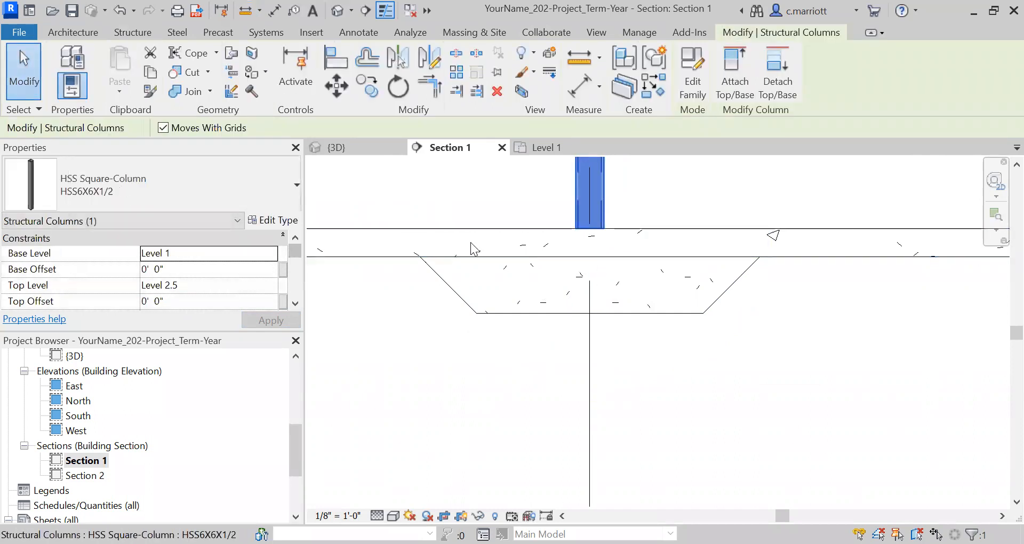
{"action": "left_click", "coordinate": [164, 270]}
{"action": "left_click_drag", "start_coordinate": [166, 269], "coordinate": [134, 279]}
{"action": "type", "text": "-6"}
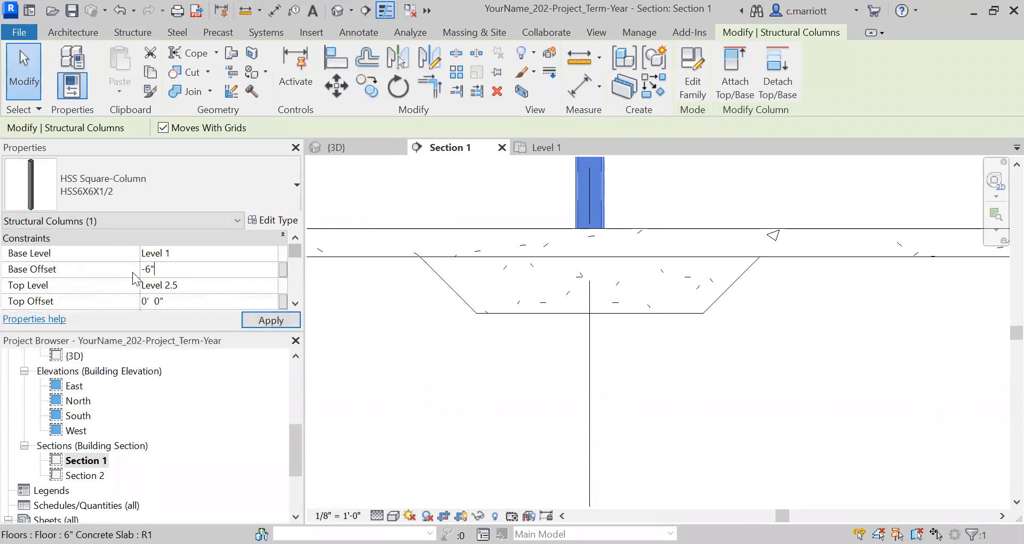
{"action": "left_click", "coordinate": [262, 319]}
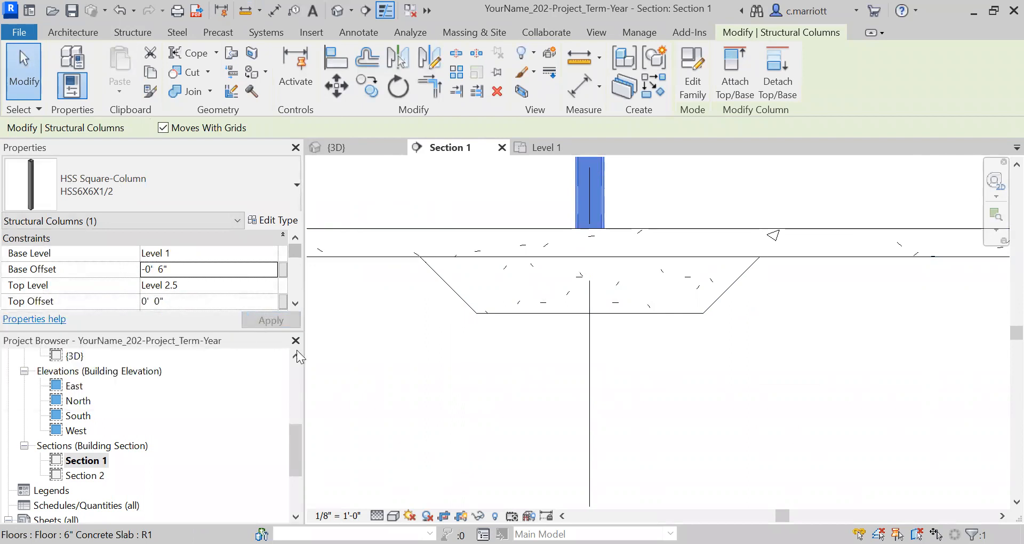
{"action": "left_click", "coordinate": [434, 381]}
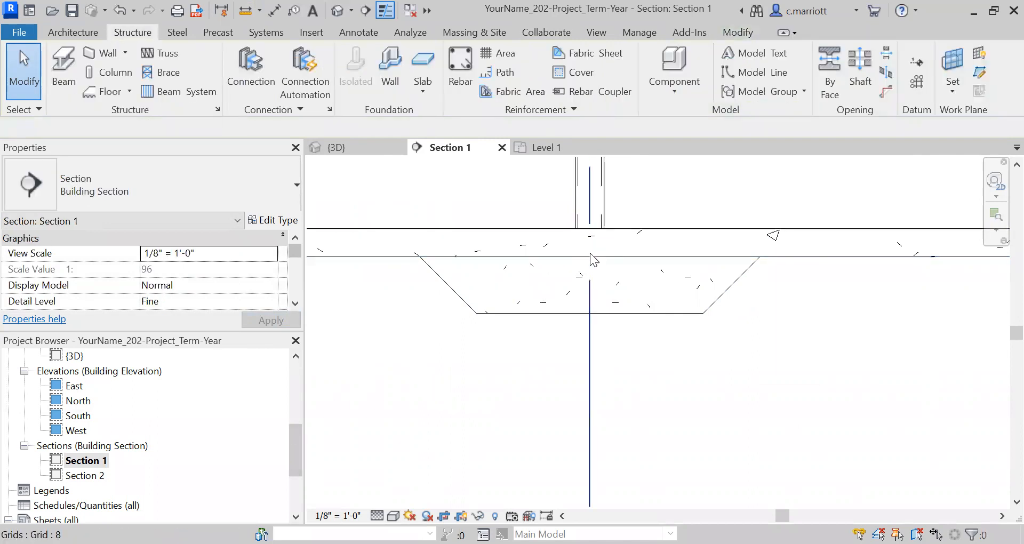
Set the HSS column's top offset to 5' 0" so it extends above Level 2.5
{"action": "scroll", "coordinate": [579, 261], "scroll_direction": "down", "scroll_amount": 3}
{"action": "scroll", "coordinate": [569, 271], "scroll_direction": "down", "scroll_amount": 3}
{"action": "middle_click_drag", "start_coordinate": [569, 286], "coordinate": [541, 443]}
{"action": "scroll", "coordinate": [555, 351], "scroll_direction": "up", "scroll_amount": 1}
{"action": "middle_click_drag", "start_coordinate": [524, 382], "coordinate": [507, 388]}
{"action": "scroll", "coordinate": [512, 373], "scroll_direction": "up", "scroll_amount": 5}
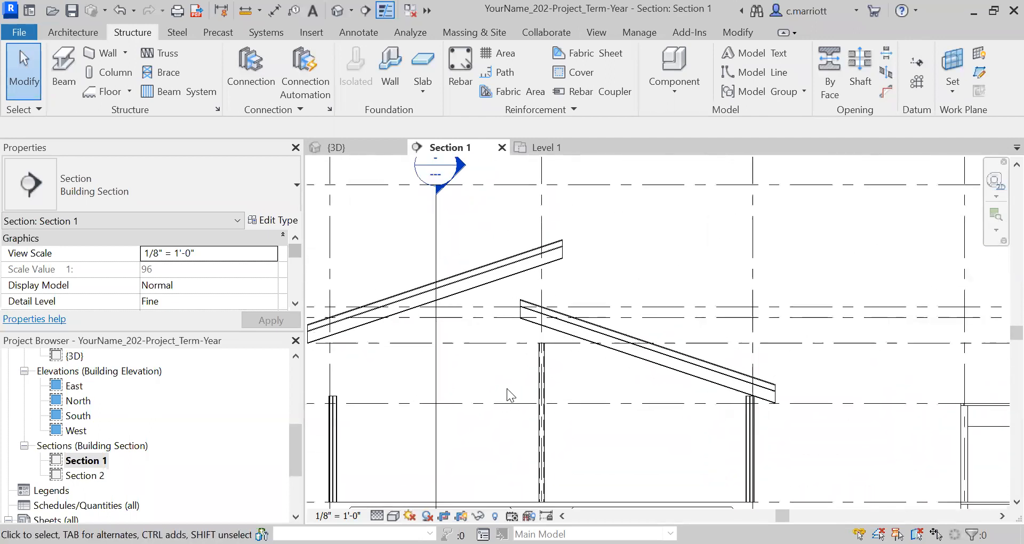
{"action": "scroll", "coordinate": [491, 397], "scroll_direction": "up", "scroll_amount": 2}
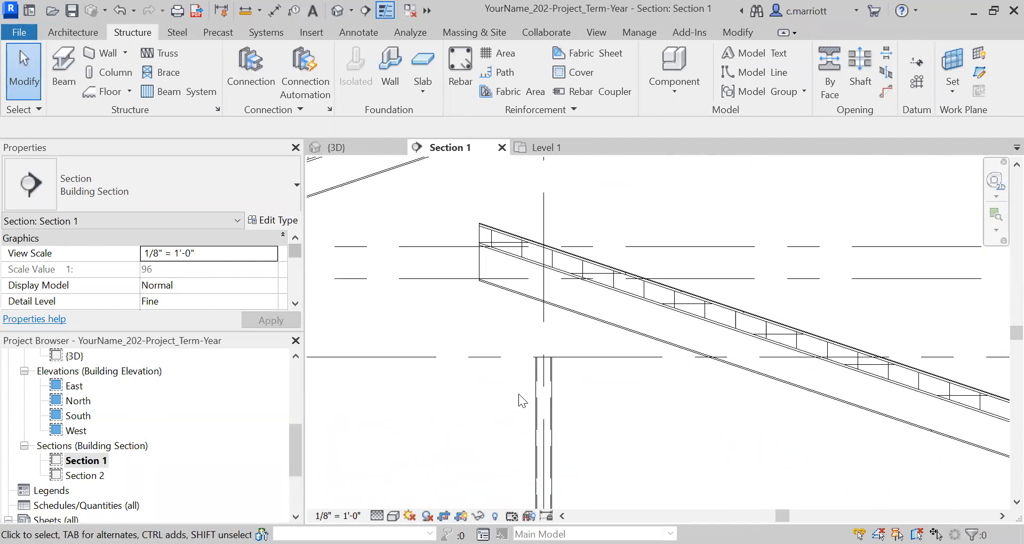
{"action": "left_click", "coordinate": [552, 400]}
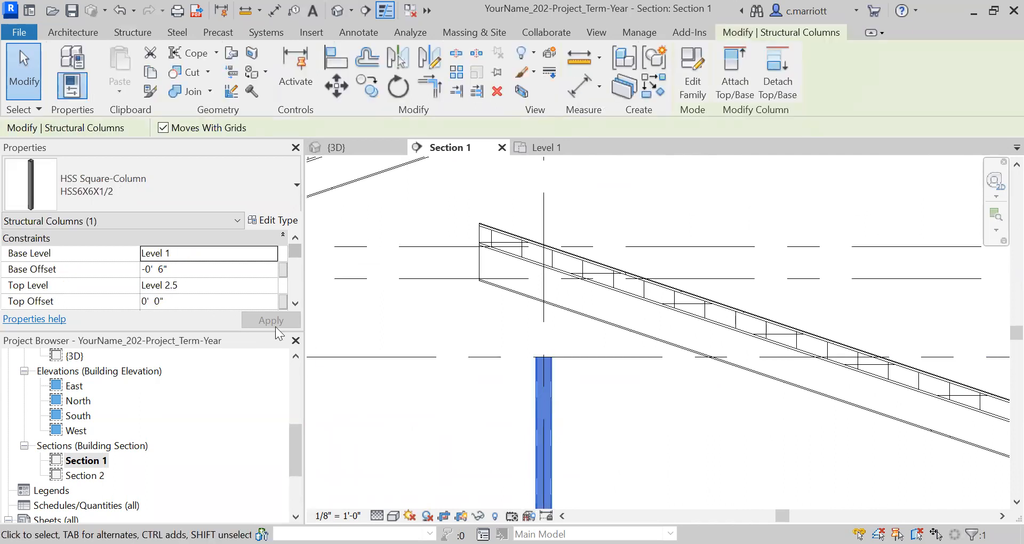
{"action": "scroll", "coordinate": [524, 271], "scroll_direction": "down", "scroll_amount": 3}
{"action": "middle_click_drag", "start_coordinate": [542, 389], "coordinate": [545, 477]}
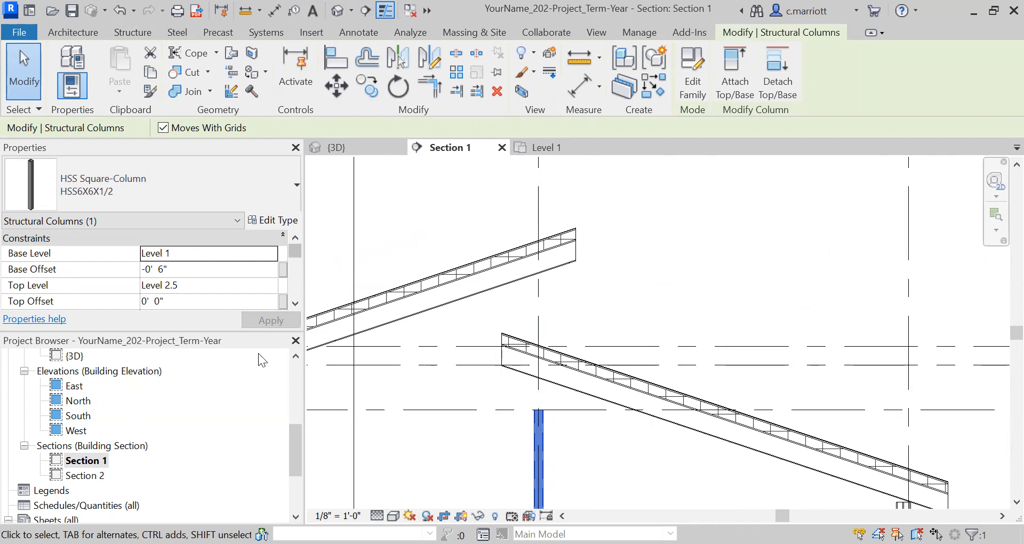
{"action": "left_click", "coordinate": [157, 306]}
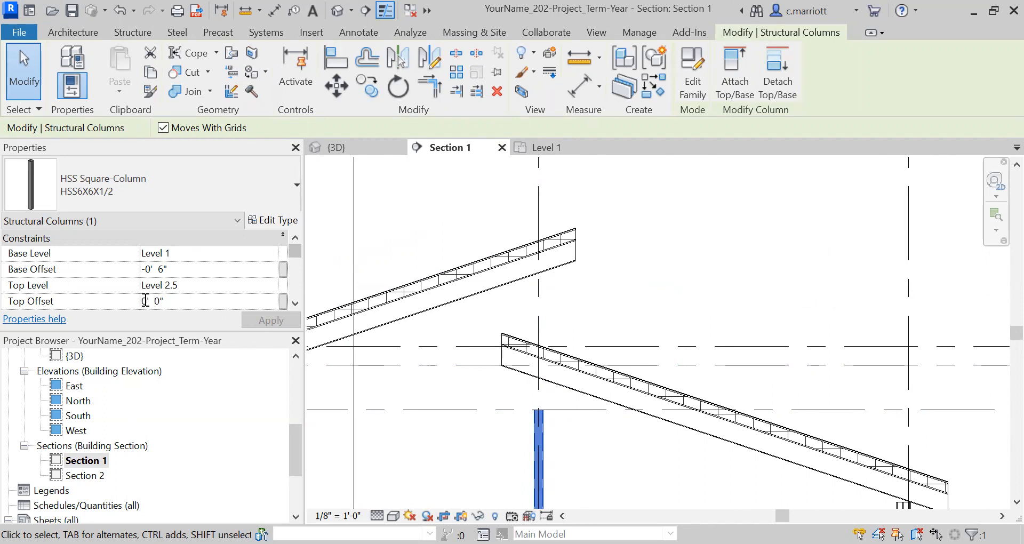
{"action": "type", "text": "5"}
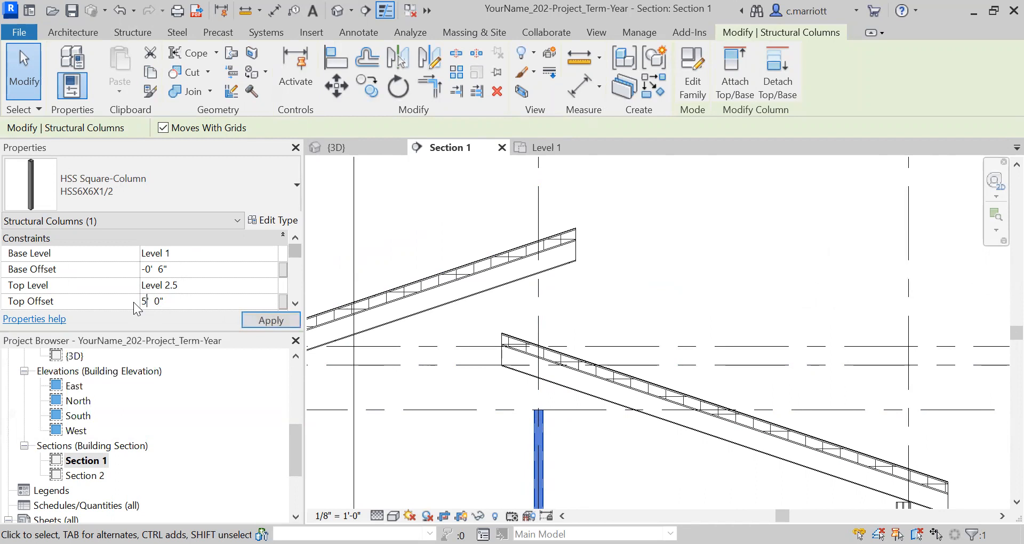
{"action": "key", "text": "Return"}
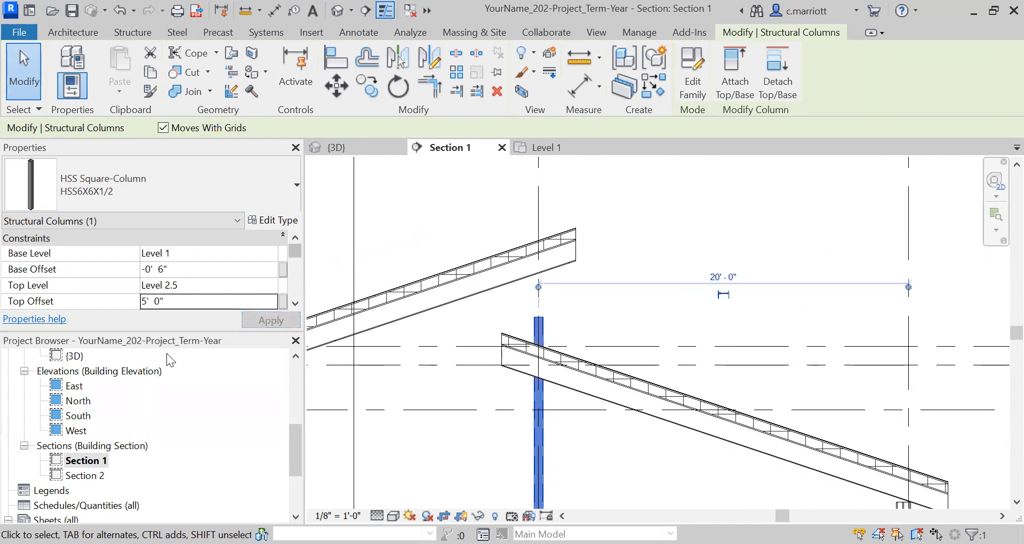
Increase the column's top offset to 5' 6" and deselect the column
{"action": "left_click", "coordinate": [158, 301]}
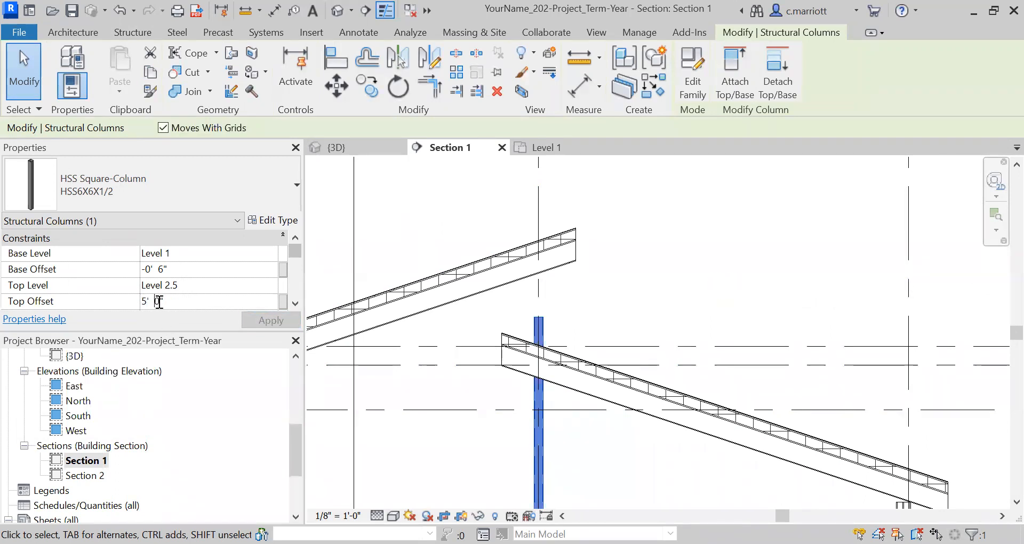
{"action": "type", "text": "6"}
{"action": "left_click", "coordinate": [271, 320]}
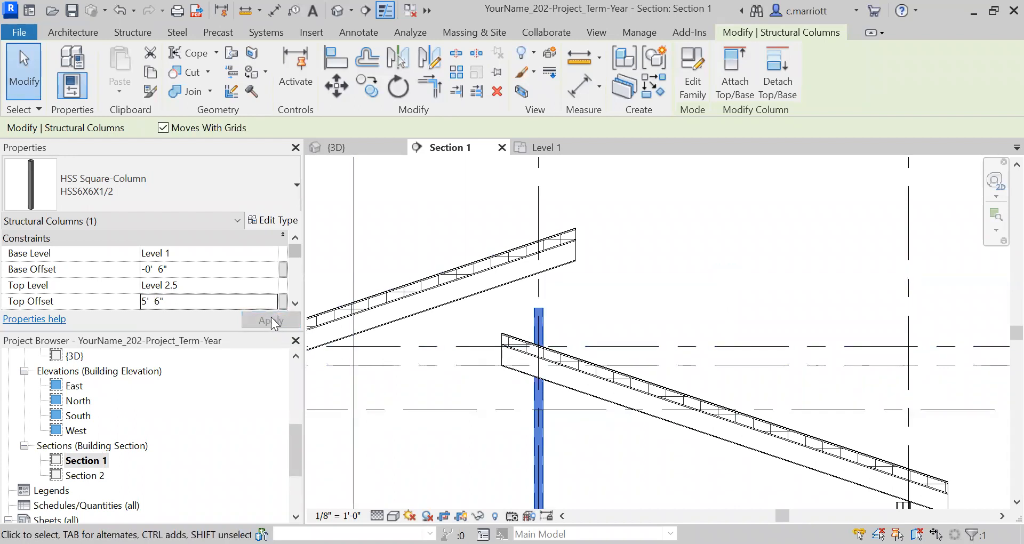
{"action": "key", "text": "Escape"}
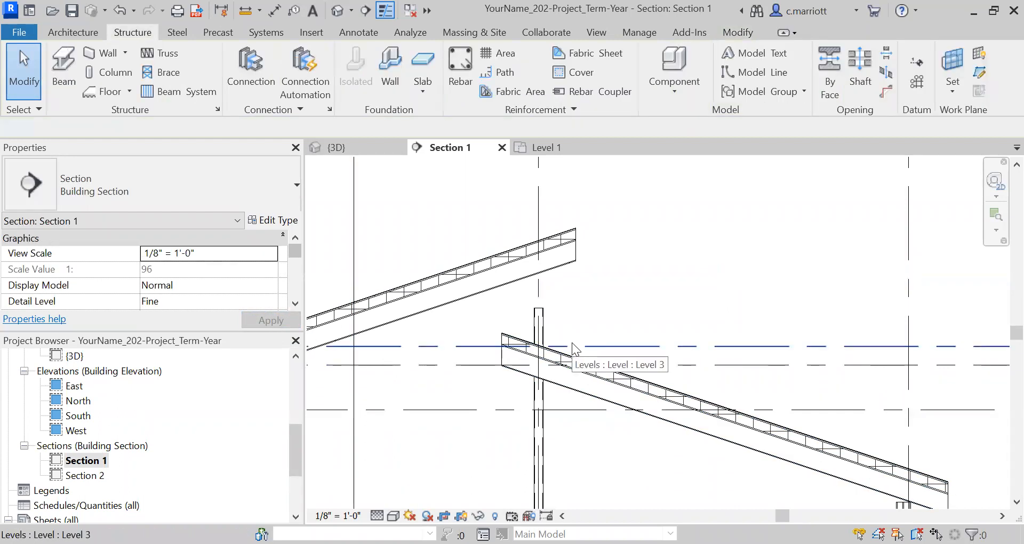
Examine the column's height against both sloped roofs in the section, and return to the Level 1 floor plan
{"action": "scroll", "coordinate": [543, 297], "scroll_direction": "up", "scroll_amount": 5}
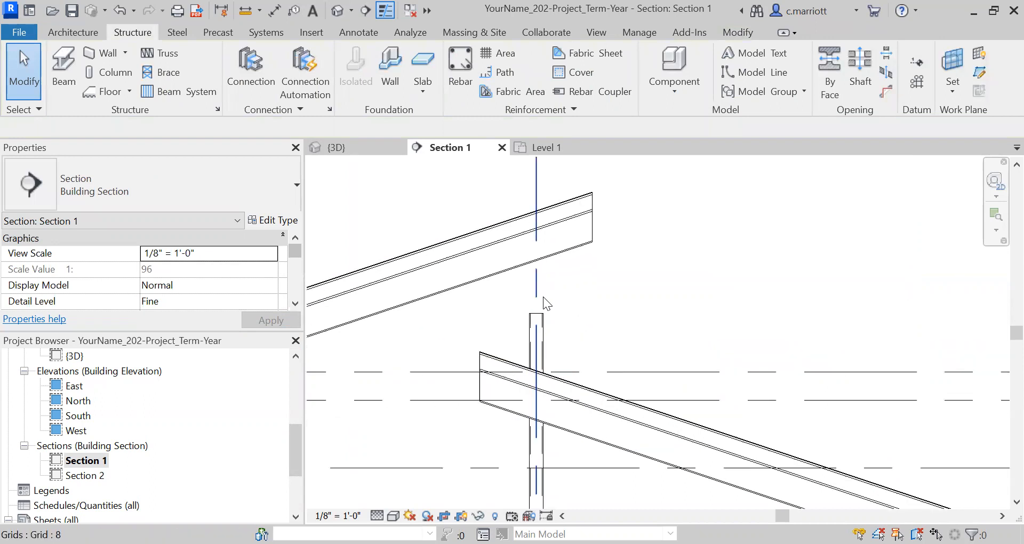
{"action": "scroll", "coordinate": [537, 357], "scroll_direction": "down", "scroll_amount": 5}
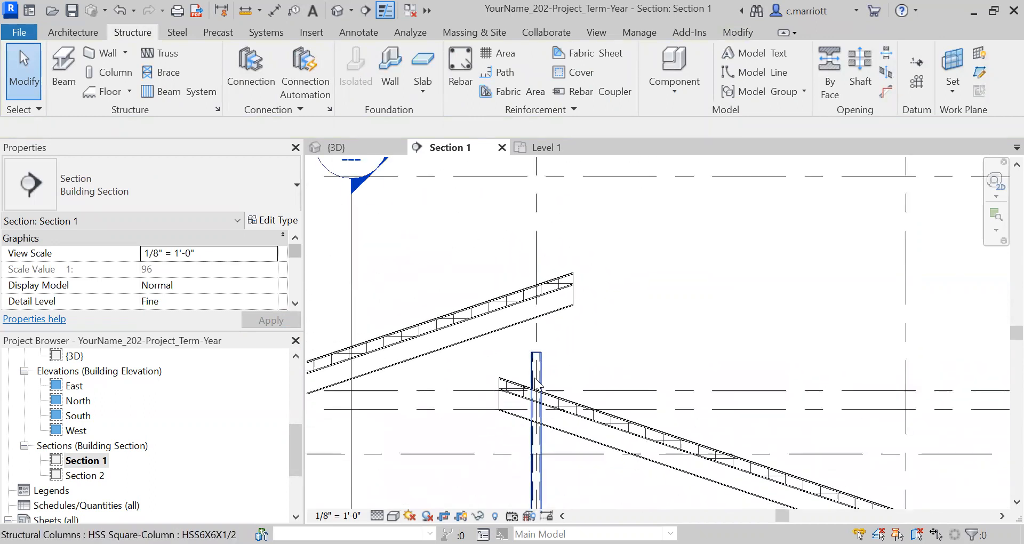
{"action": "scroll", "coordinate": [496, 380], "scroll_direction": "down", "scroll_amount": 3}
{"action": "middle_click_drag", "start_coordinate": [491, 374], "coordinate": [523, 346]}
{"action": "scroll", "coordinate": [511, 347], "scroll_direction": "up", "scroll_amount": 1}
{"action": "middle_click_drag", "start_coordinate": [452, 479], "coordinate": [479, 406]}
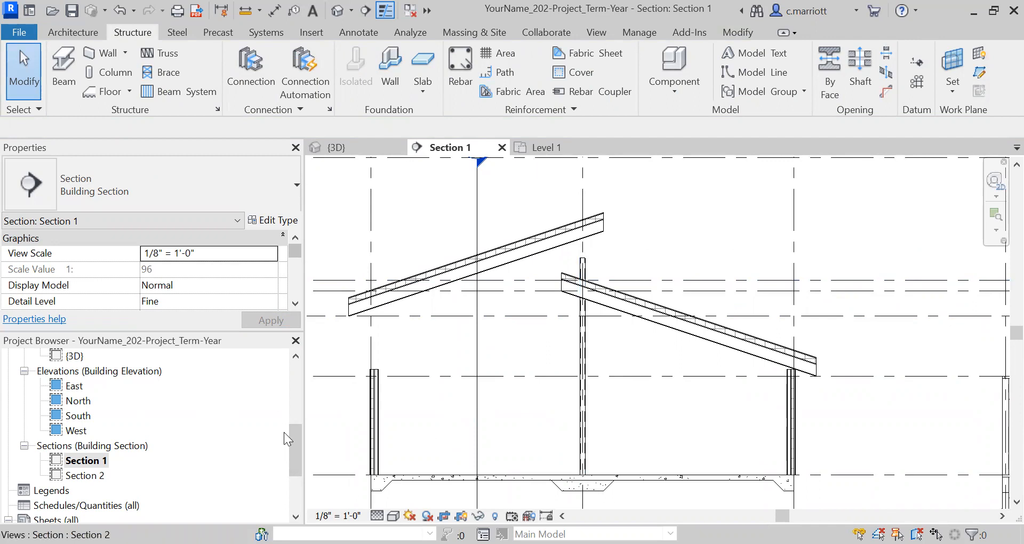
{"action": "left_click", "coordinate": [291, 380]}
{"action": "left_click_drag", "start_coordinate": [291, 379], "coordinate": [295, 368]}
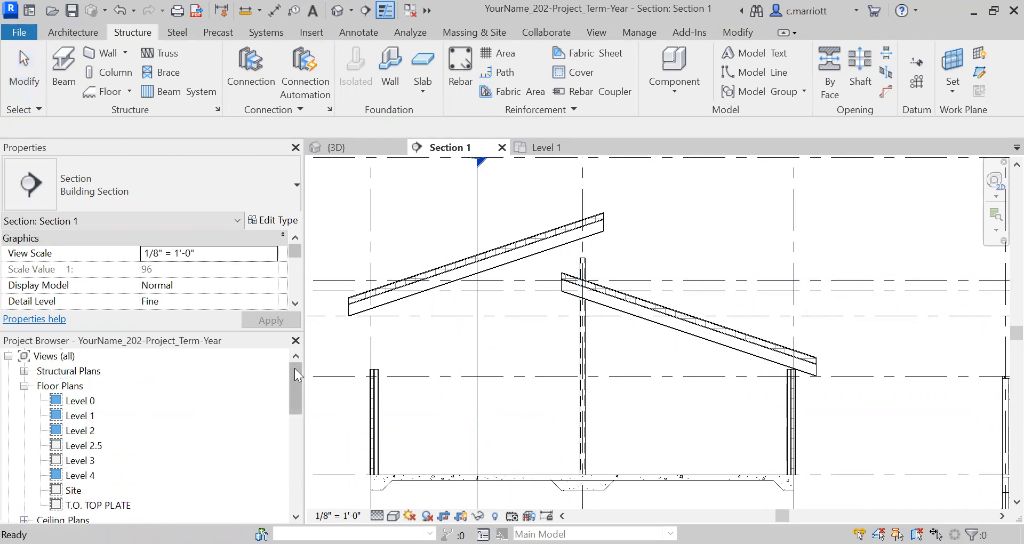
{"action": "double_click", "coordinate": [80, 415]}
Start a multiple copy of the column at grids 8 and B, with the midpoint of its lower outer edge as base point
{"action": "scroll", "coordinate": [593, 327], "scroll_direction": "up", "scroll_amount": 2}
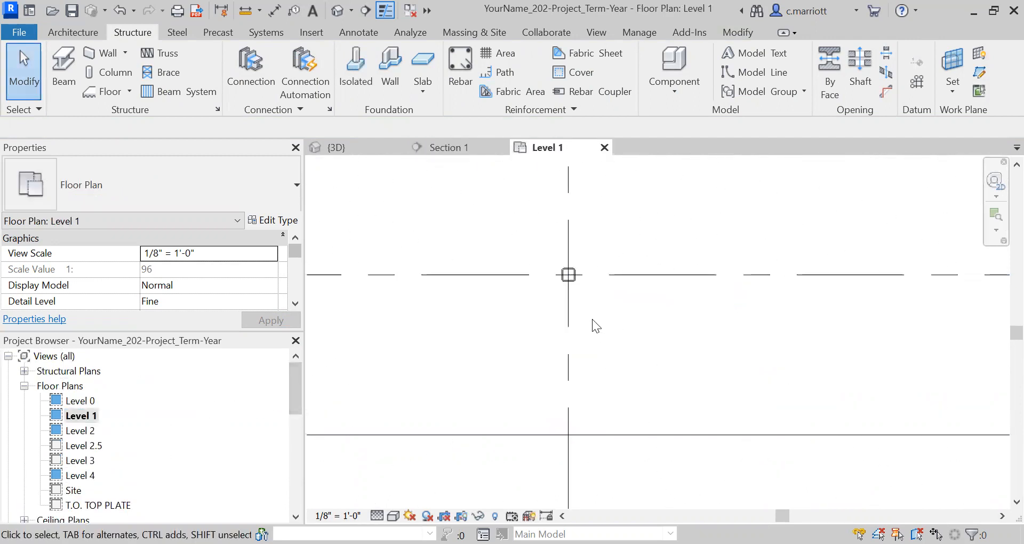
{"action": "left_click", "coordinate": [567, 267]}
{"action": "left_click", "coordinate": [370, 93]}
{"action": "scroll", "coordinate": [584, 280], "scroll_direction": "up", "scroll_amount": 4}
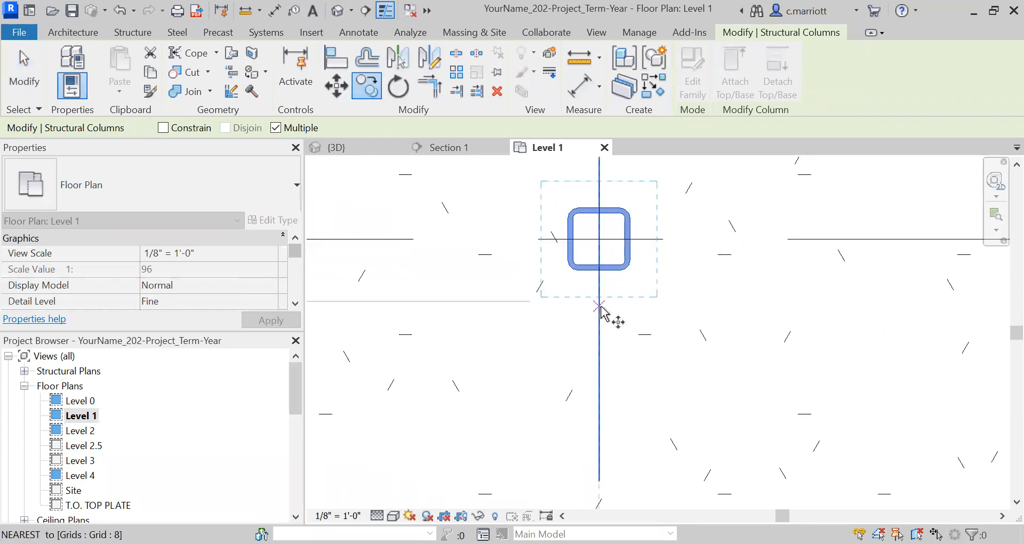
{"action": "scroll", "coordinate": [605, 299], "scroll_direction": "up", "scroll_amount": 3}
{"action": "scroll", "coordinate": [597, 256], "scroll_direction": "up", "scroll_amount": 2}
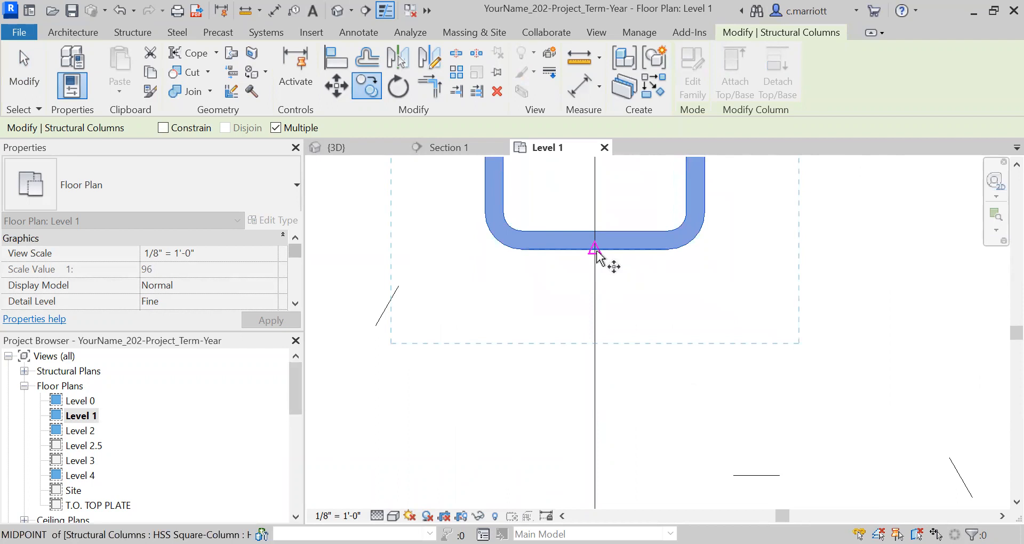
{"action": "left_click", "coordinate": [596, 250]}
Place the column copy on grid 8 at the exterior wall, with its outer edge on the outer face of the wall's stud layer
{"action": "scroll", "coordinate": [587, 301], "scroll_direction": "down", "scroll_amount": 8}
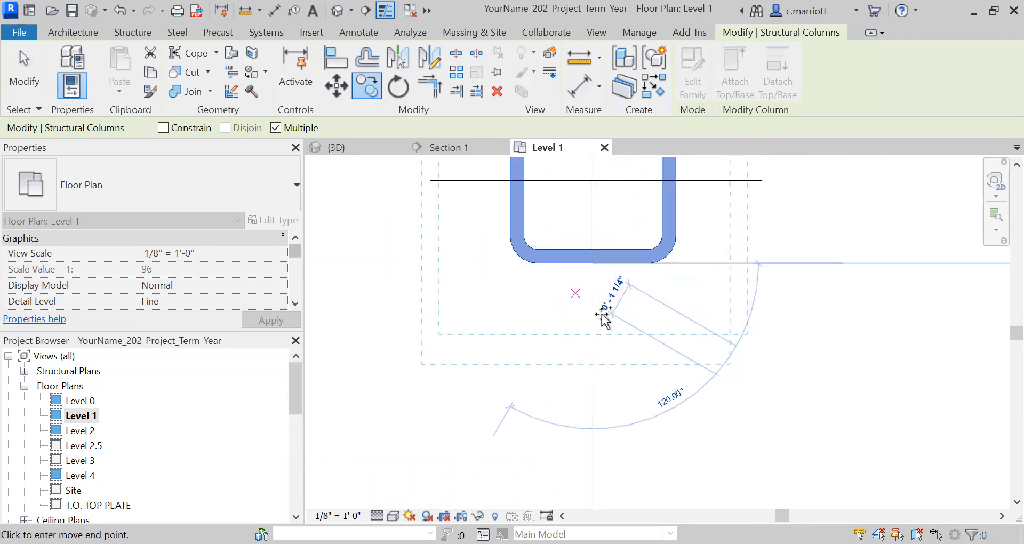
{"action": "scroll", "coordinate": [539, 489], "scroll_direction": "down", "scroll_amount": 2}
{"action": "middle_click_drag", "start_coordinate": [538, 489], "coordinate": [605, 171]}
{"action": "middle_click_drag", "start_coordinate": [599, 318], "coordinate": [592, 232]}
{"action": "scroll", "coordinate": [608, 283], "scroll_direction": "up", "scroll_amount": 5}
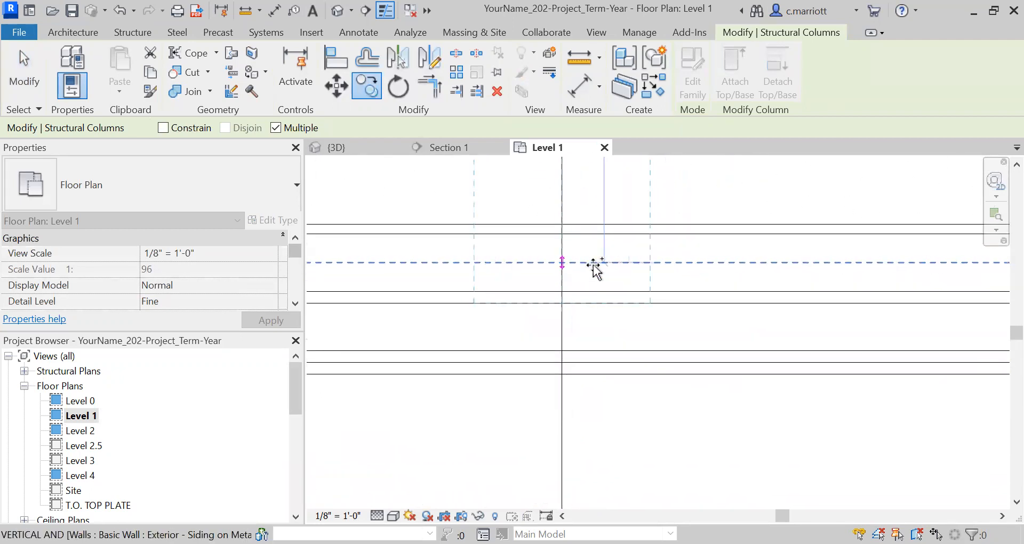
{"action": "scroll", "coordinate": [566, 292], "scroll_direction": "up", "scroll_amount": 1}
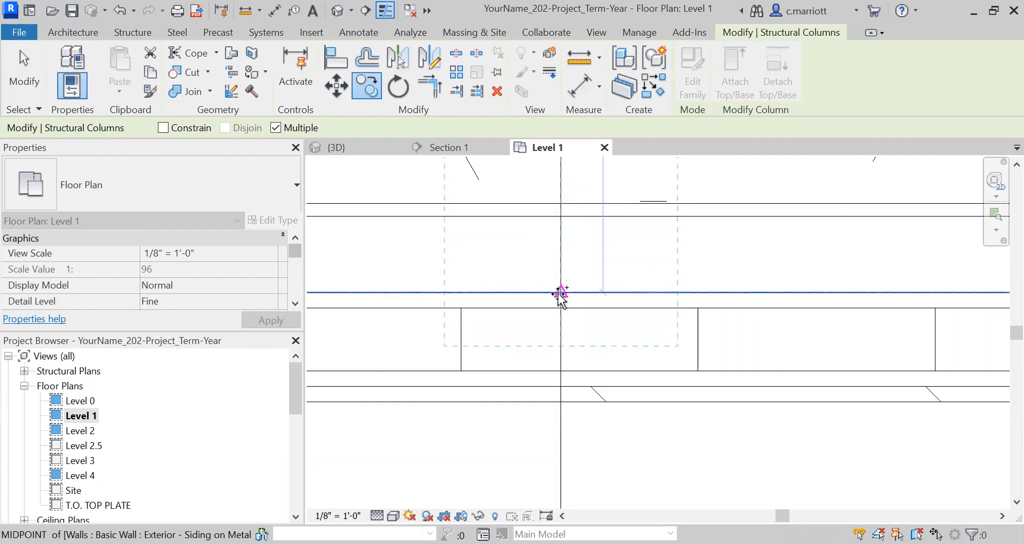
{"action": "left_click", "coordinate": [561, 293]}
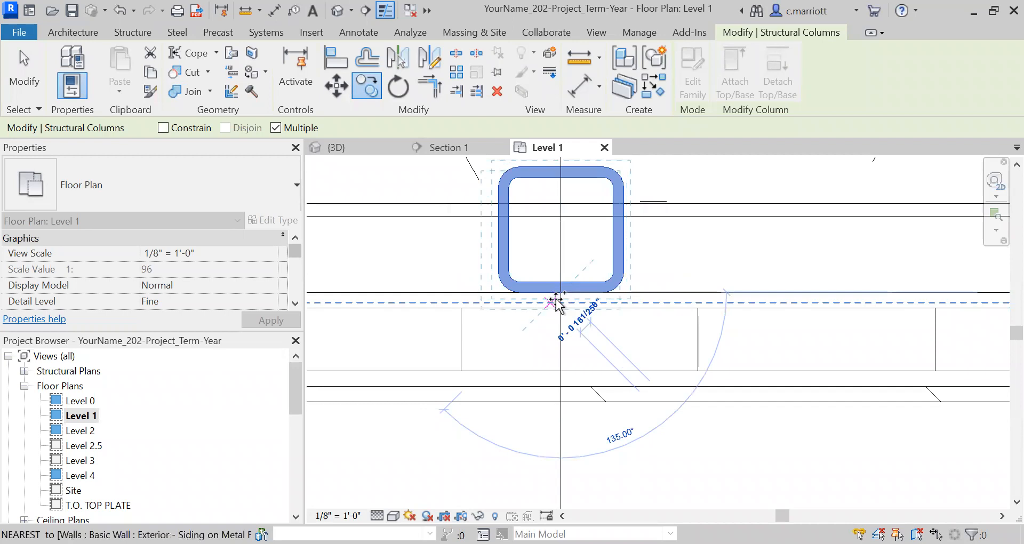
{"action": "key", "text": "Escape"}
{"action": "left_click", "coordinate": [708, 258]}
{"action": "scroll", "coordinate": [708, 258], "scroll_direction": "down", "scroll_amount": 3}
{"action": "middle_click_drag", "start_coordinate": [686, 240], "coordinate": [686, 293]}
{"action": "middle_click_drag", "start_coordinate": [650, 321], "coordinate": [627, 363]}
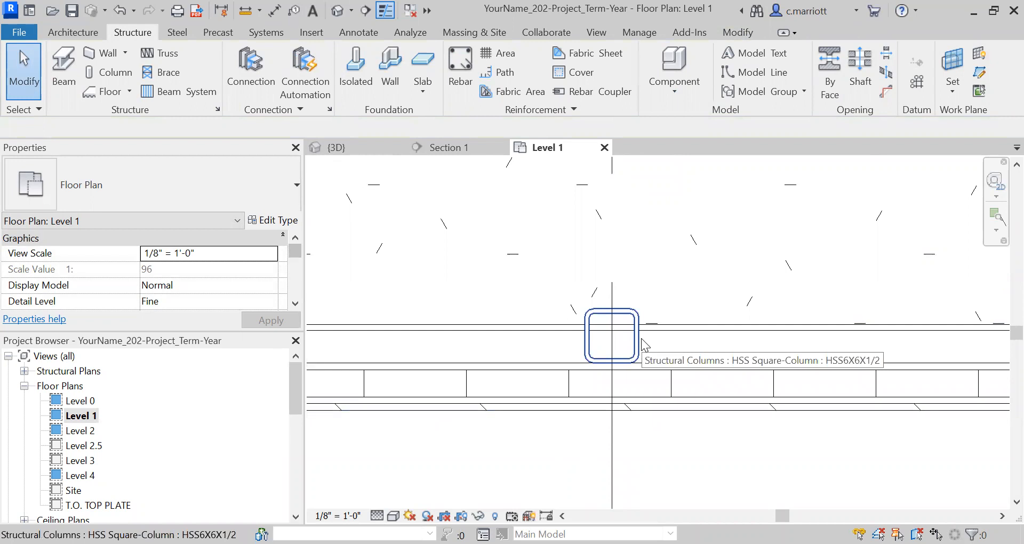
Start a multiple copy of the column at grids 8 and B, with the middle of its upper outer edge as base point
{"action": "scroll", "coordinate": [644, 344], "scroll_direction": "up", "scroll_amount": 1}
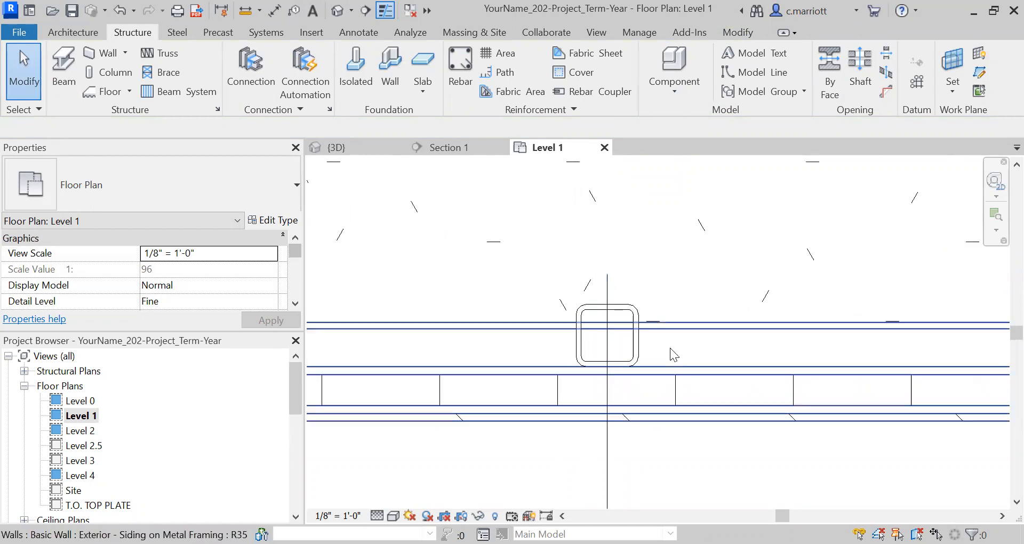
{"action": "middle_click_drag", "start_coordinate": [646, 359], "coordinate": [638, 389]}
{"action": "scroll", "coordinate": [621, 375], "scroll_direction": "up", "scroll_amount": 3}
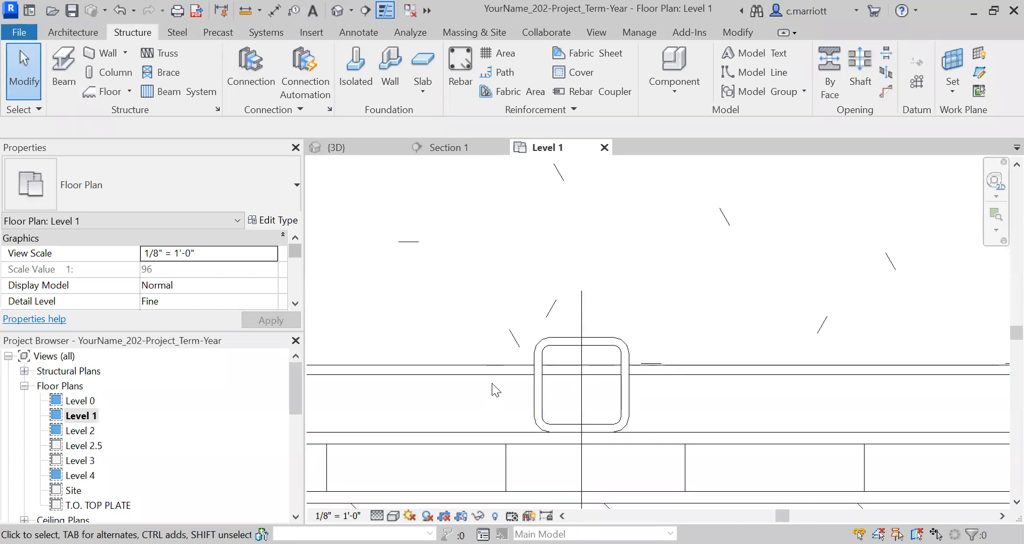
{"action": "scroll", "coordinate": [462, 306], "scroll_direction": "down", "scroll_amount": 4}
{"action": "middle_click_drag", "start_coordinate": [494, 331], "coordinate": [531, 432]}
{"action": "scroll", "coordinate": [522, 352], "scroll_direction": "up", "scroll_amount": 5}
{"action": "scroll", "coordinate": [510, 302], "scroll_direction": "down", "scroll_amount": 1}
{"action": "middle_click_drag", "start_coordinate": [510, 214], "coordinate": [530, 337]}
{"action": "scroll", "coordinate": [501, 290], "scroll_direction": "up", "scroll_amount": 2}
{"action": "scroll", "coordinate": [519, 286], "scroll_direction": "up", "scroll_amount": 5}
{"action": "scroll", "coordinate": [531, 337], "scroll_direction": "up", "scroll_amount": 1}
{"action": "scroll", "coordinate": [514, 296], "scroll_direction": "up", "scroll_amount": 2}
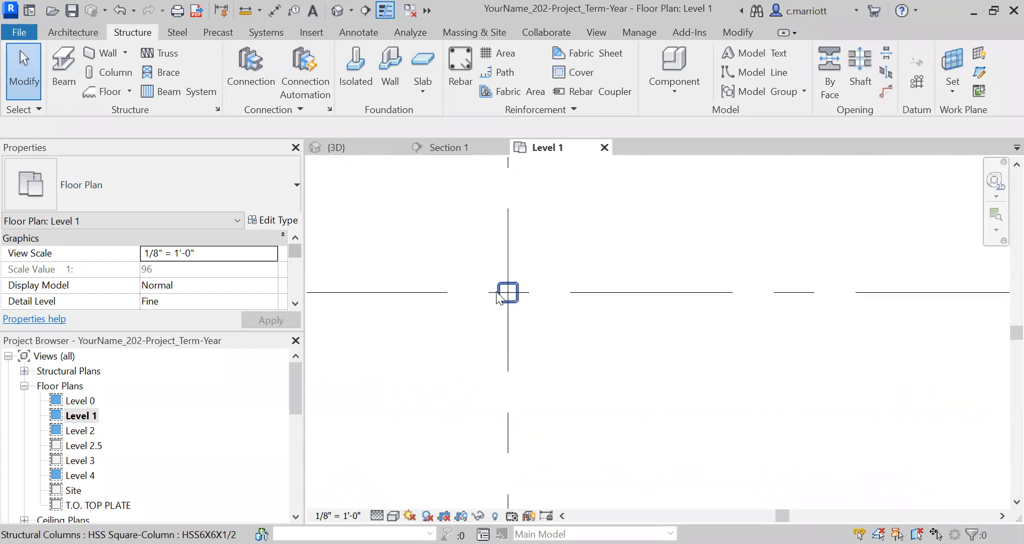
{"action": "left_click", "coordinate": [527, 288]}
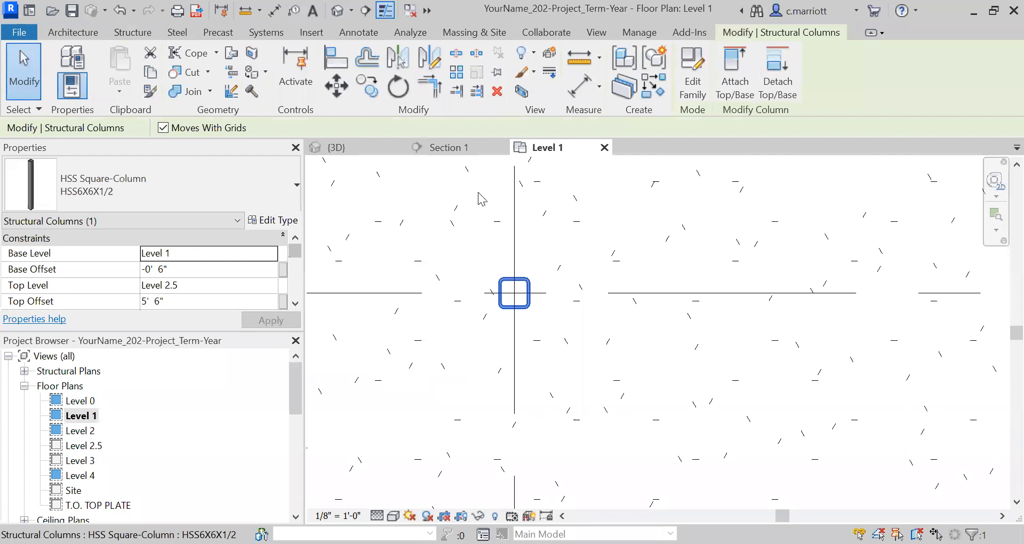
{"action": "key", "text": "c"}
{"action": "key", "text": "o"}
{"action": "scroll", "coordinate": [511, 274], "scroll_direction": "up", "scroll_amount": 5}
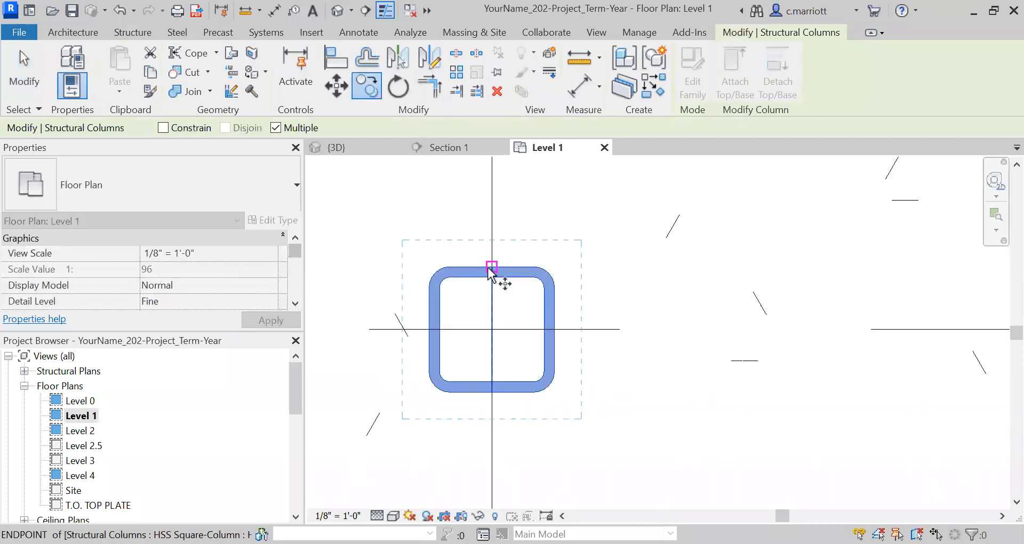
{"action": "left_click", "coordinate": [491, 266]}
Place the column copy on grid 8 at the opposite exterior wall, its outer edge on the outer face of the stud layer, and end the copy
{"action": "scroll", "coordinate": [507, 267], "scroll_direction": "down", "scroll_amount": 4}
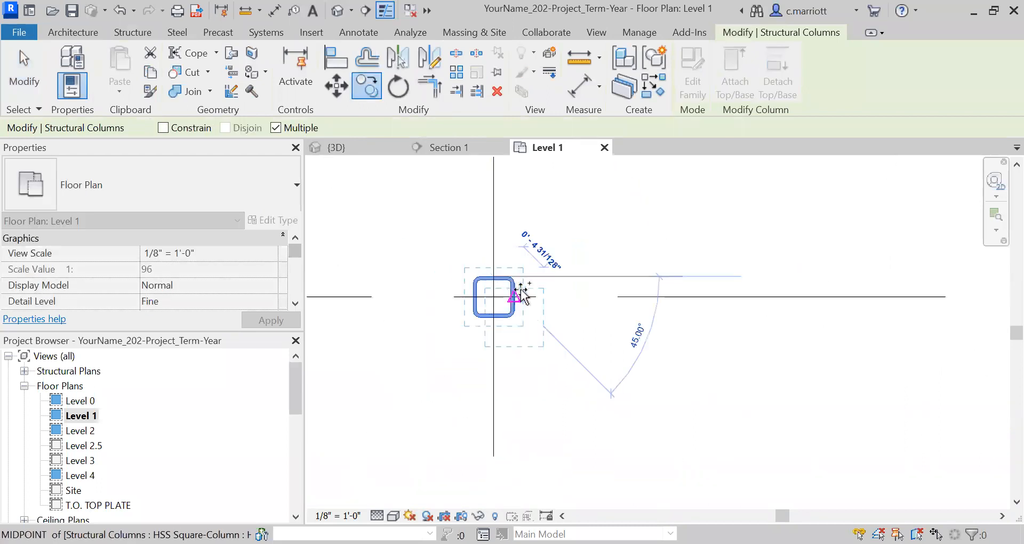
{"action": "middle_click_drag", "start_coordinate": [531, 187], "coordinate": [495, 517]}
{"action": "middle_click_drag", "start_coordinate": [476, 266], "coordinate": [553, 534]}
{"action": "middle_click_drag", "start_coordinate": [603, 240], "coordinate": [586, 515]}
{"action": "scroll", "coordinate": [533, 283], "scroll_direction": "up", "scroll_amount": 3}
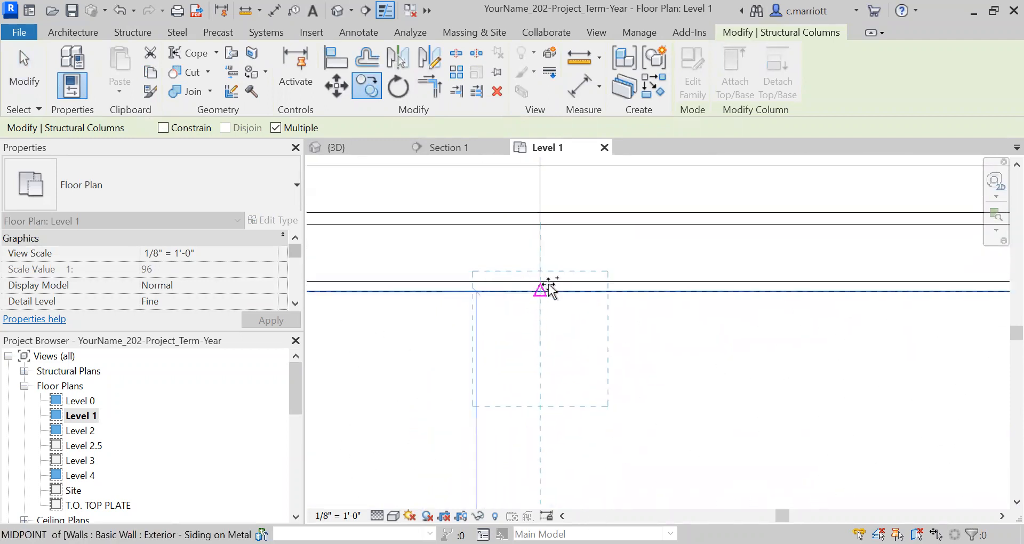
{"action": "scroll", "coordinate": [539, 246], "scroll_direction": "up", "scroll_amount": 2}
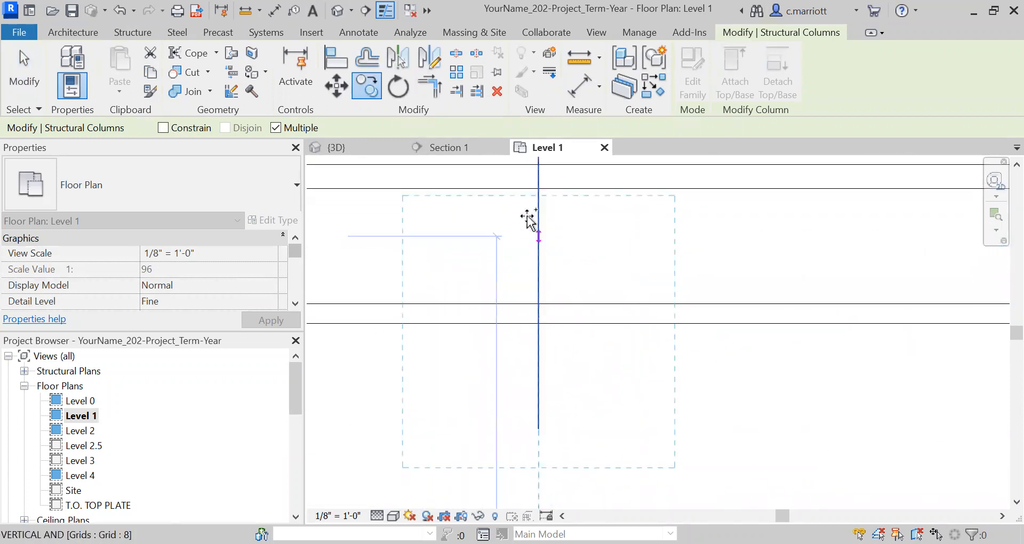
{"action": "left_click", "coordinate": [537, 190]}
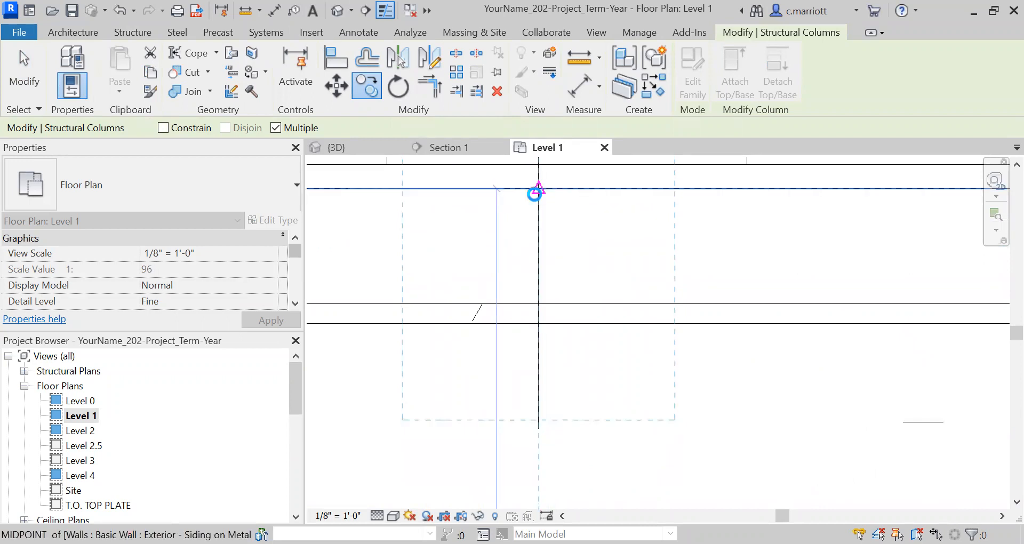
{"action": "key", "text": "Escape"}
{"action": "key", "text": "Escape"}
{"action": "scroll", "coordinate": [652, 304], "scroll_direction": "down", "scroll_amount": 5}
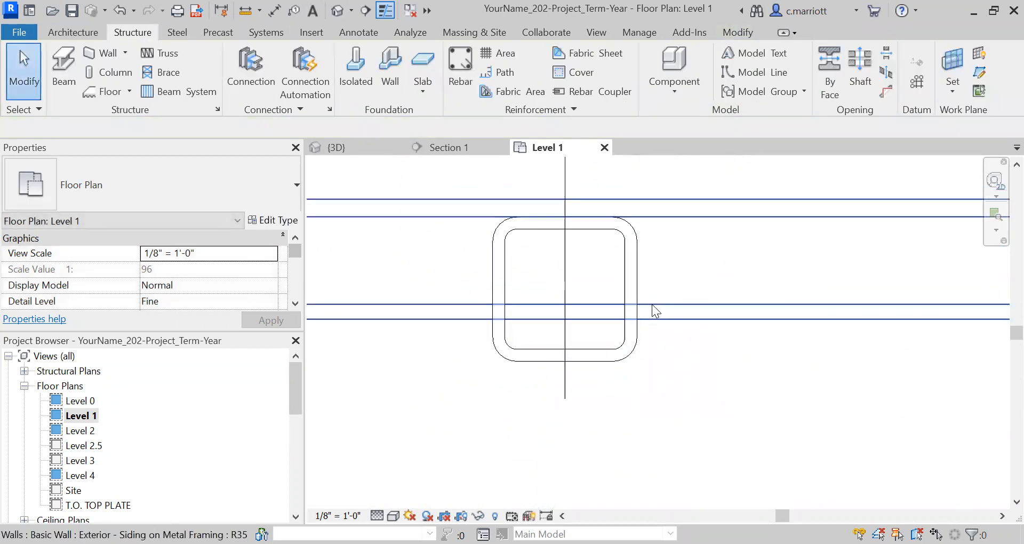
Open the Section 2 view and examine the three grid 8 columns against the exterior walls, slab and roof
{"action": "scroll", "coordinate": [648, 352], "scroll_direction": "down", "scroll_amount": 10}
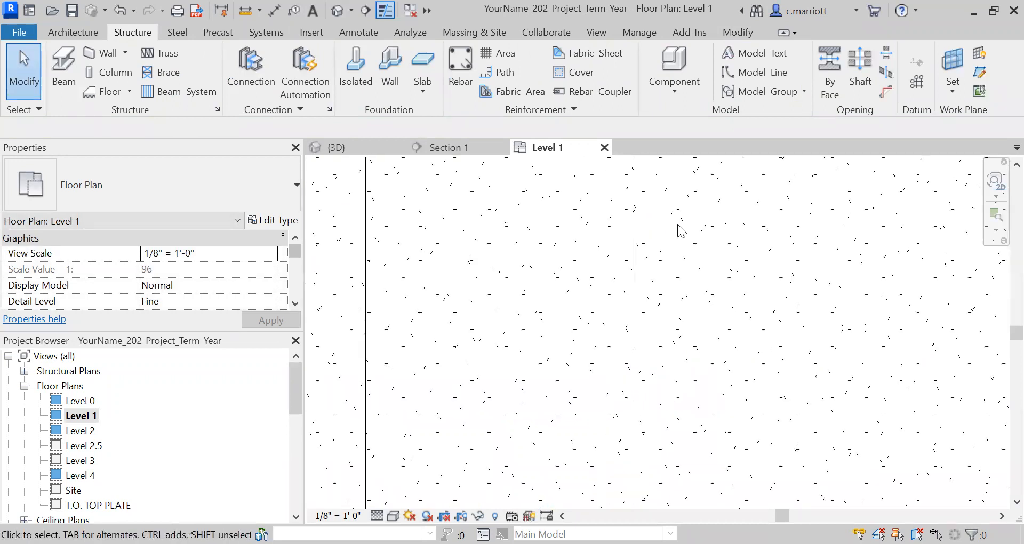
{"action": "scroll", "coordinate": [645, 342], "scroll_direction": "up", "scroll_amount": 1}
{"action": "left_click", "coordinate": [140, 453]}
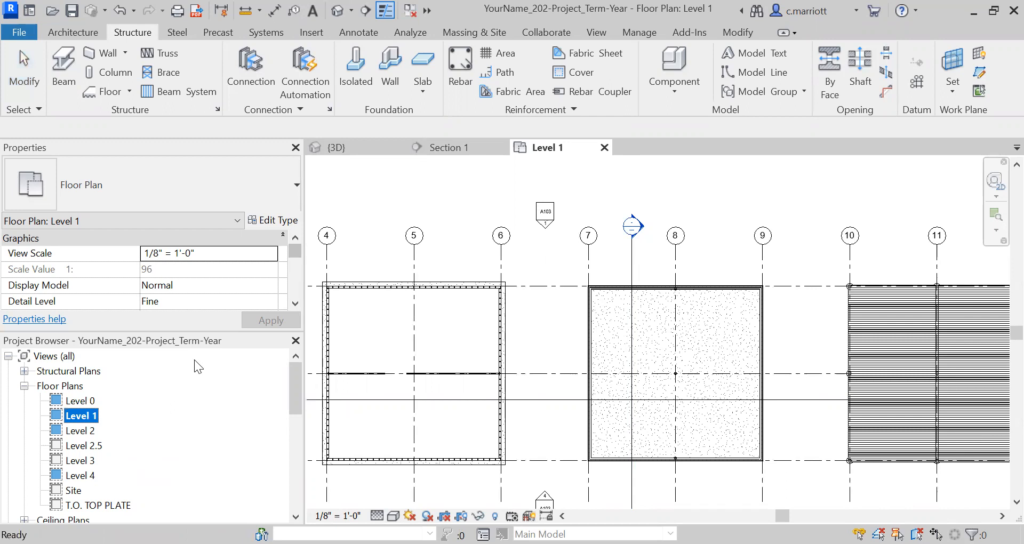
{"action": "left_click", "coordinate": [293, 493]}
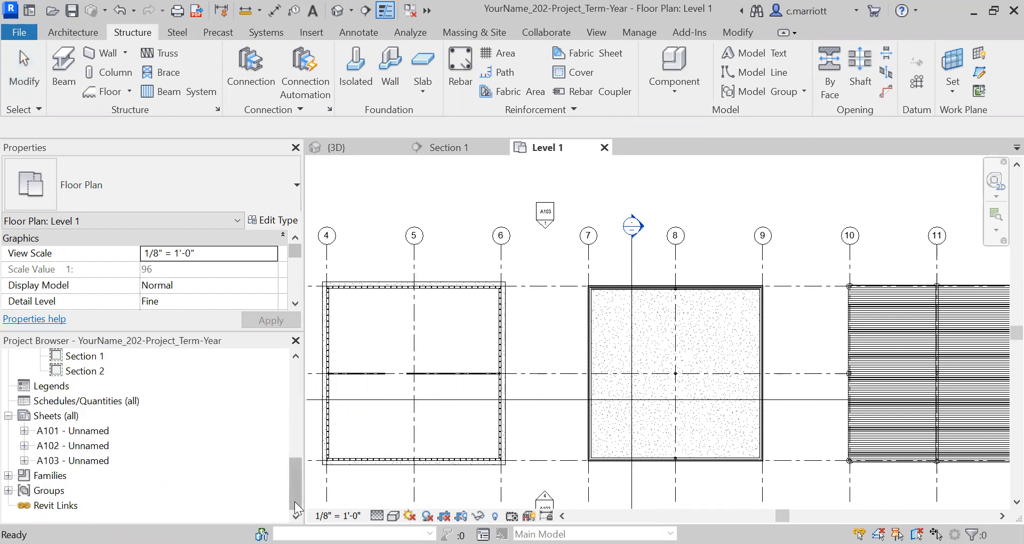
{"action": "double_click", "coordinate": [85, 371]}
{"action": "scroll", "coordinate": [715, 355], "scroll_direction": "up", "scroll_amount": 5}
{"action": "scroll", "coordinate": [786, 322], "scroll_direction": "up", "scroll_amount": 3}
{"action": "middle_click_drag", "start_coordinate": [728, 383], "coordinate": [834, 420]}
{"action": "scroll", "coordinate": [684, 319], "scroll_direction": "down", "scroll_amount": 2}
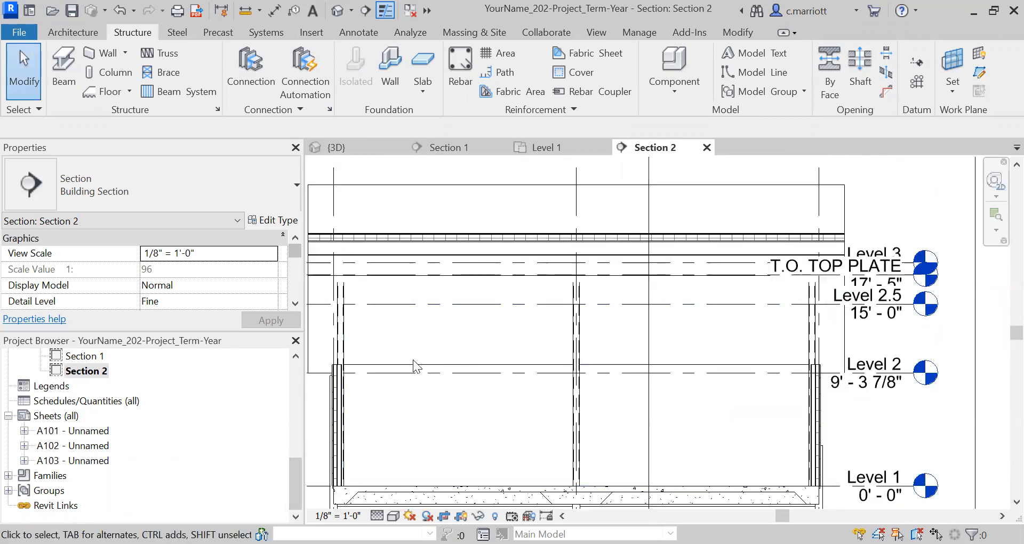
{"action": "scroll", "coordinate": [375, 350], "scroll_direction": "down", "scroll_amount": 2}
{"action": "scroll", "coordinate": [396, 354], "scroll_direction": "up", "scroll_amount": 1}
{"action": "scroll", "coordinate": [412, 350], "scroll_direction": "up", "scroll_amount": 4}
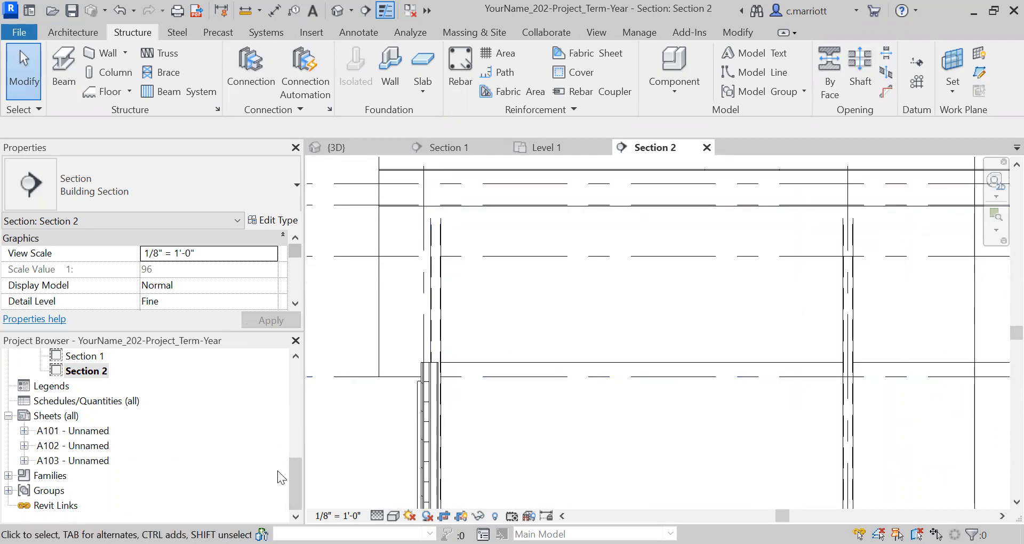
In the Level 1 floor plan, shorten Section 2's view depth so its far clip lies just past grid 8
{"action": "left_click_drag", "start_coordinate": [298, 488], "coordinate": [314, 377]}
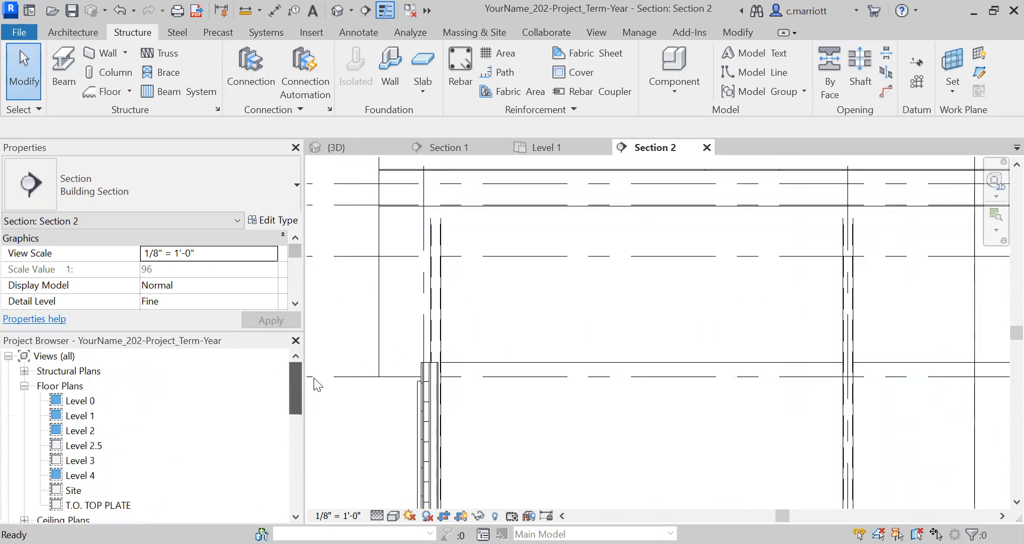
{"action": "left_click", "coordinate": [75, 419]}
{"action": "double_click", "coordinate": [75, 419]}
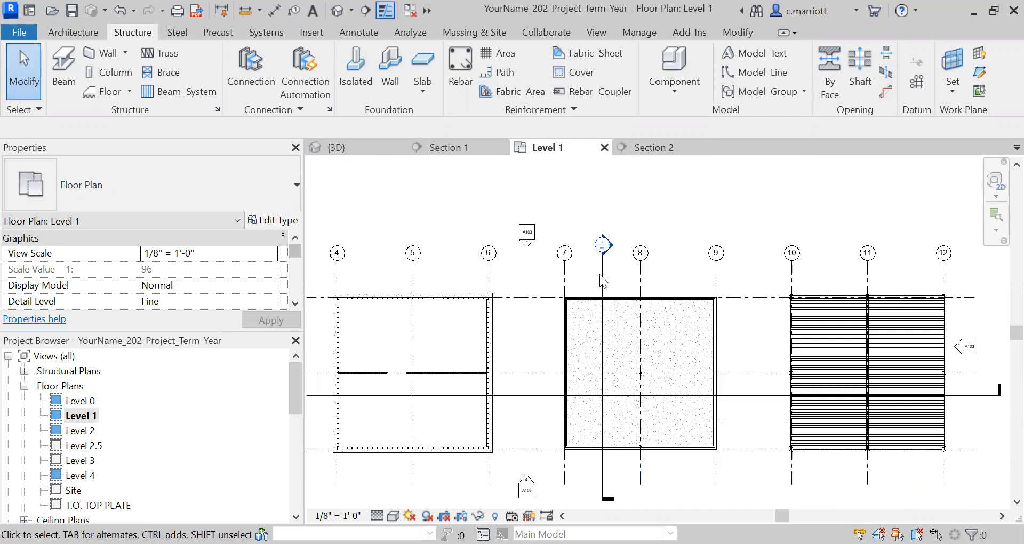
{"action": "left_click", "coordinate": [598, 273]}
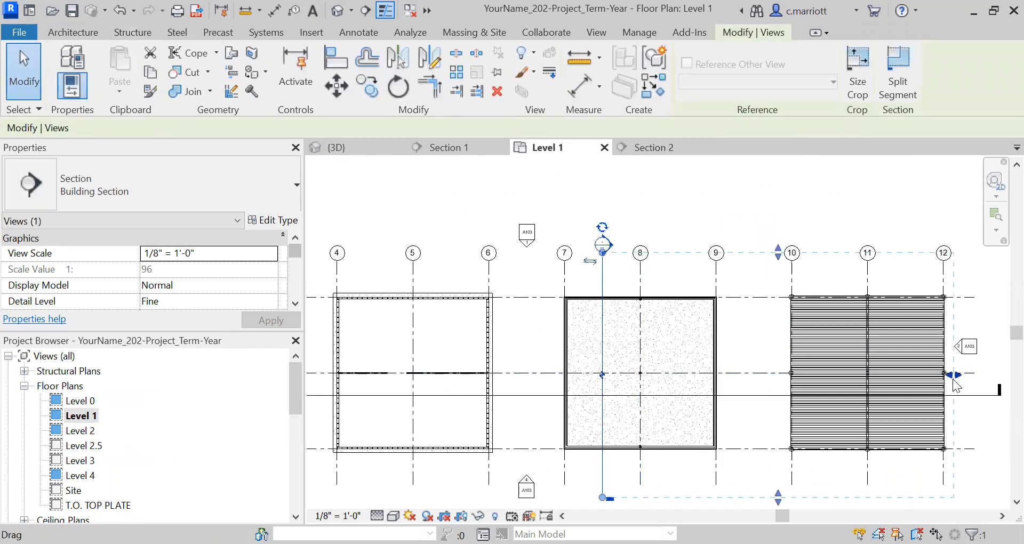
{"action": "left_click_drag", "start_coordinate": [954, 380], "coordinate": [663, 411]}
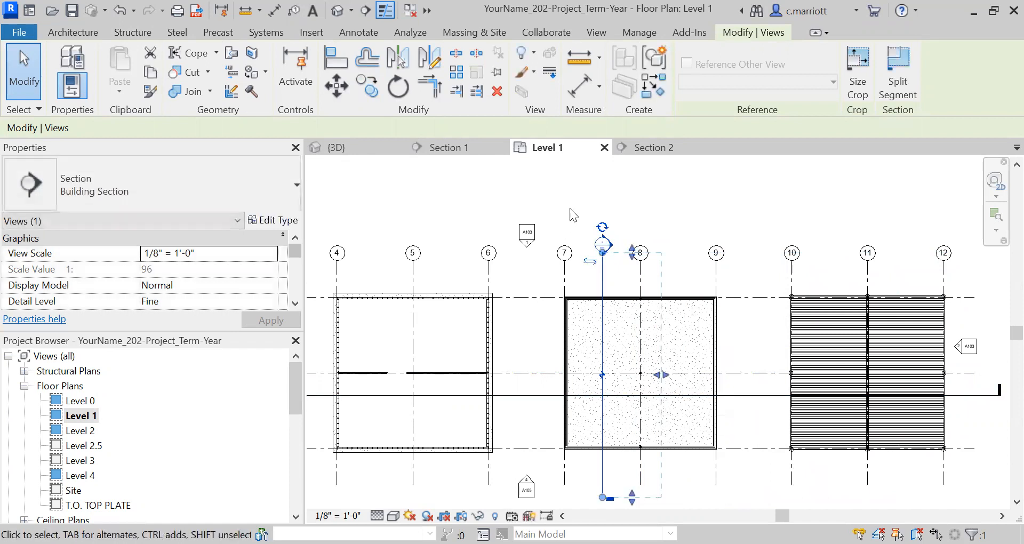
{"action": "left_click", "coordinate": [571, 182]}
Reopen Section 2, select an outer column at the exterior wall, and examine the columns' heights against the roof and levels
{"action": "scroll", "coordinate": [65, 487], "scroll_direction": "down", "scroll_amount": 5}
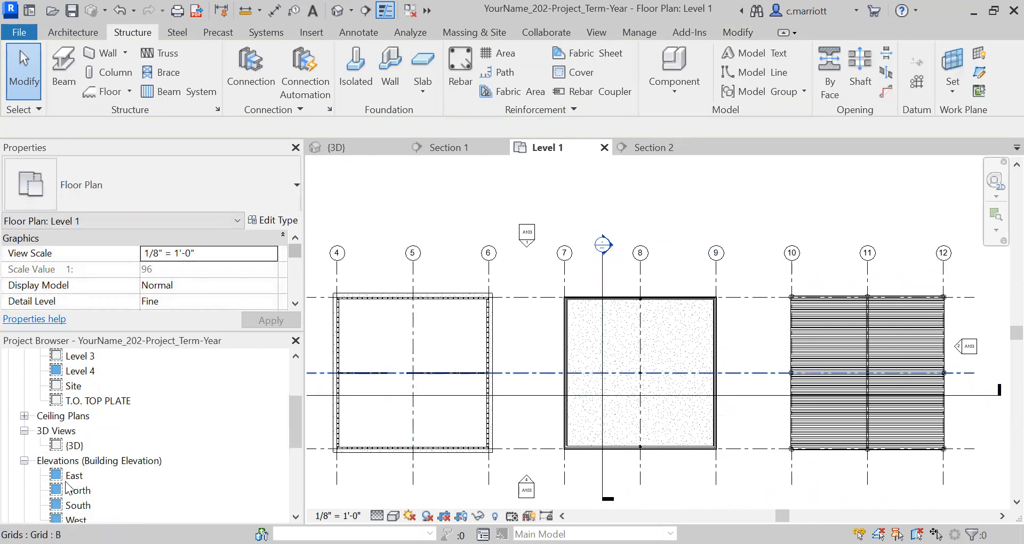
{"action": "double_click", "coordinate": [84, 460]}
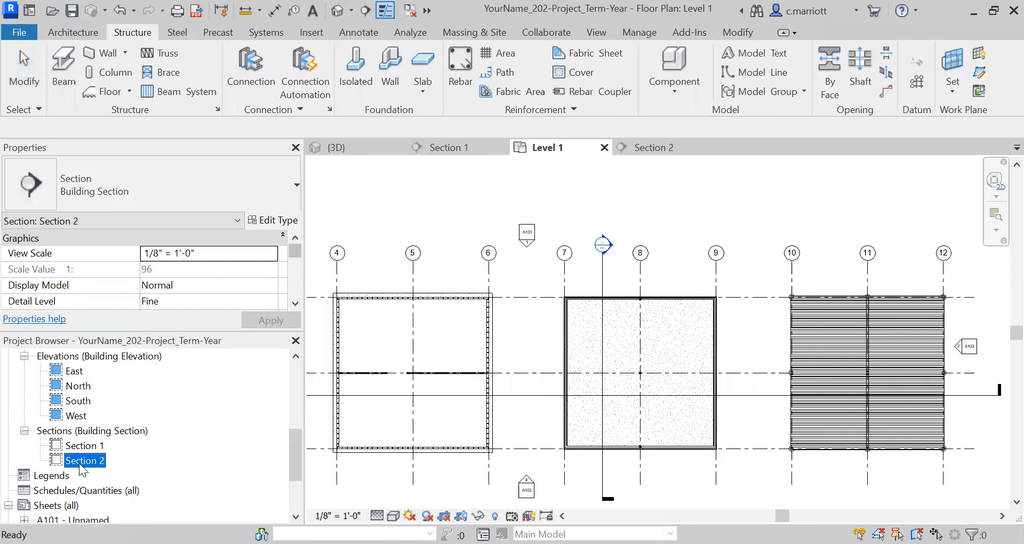
{"action": "scroll", "coordinate": [560, 355], "scroll_direction": "down", "scroll_amount": 4}
{"action": "scroll", "coordinate": [521, 357], "scroll_direction": "up", "scroll_amount": 5}
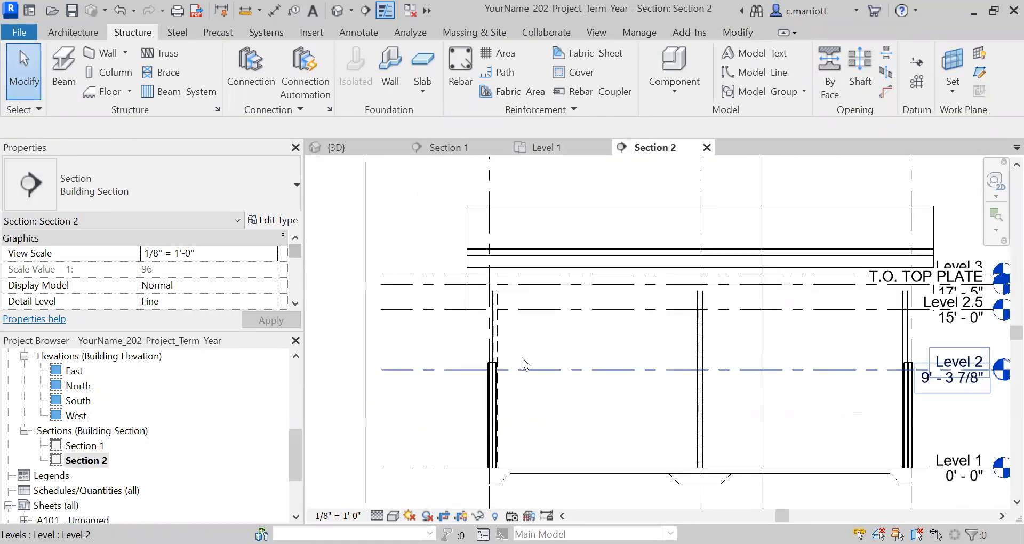
{"action": "left_click", "coordinate": [471, 276]}
{"action": "scroll", "coordinate": [550, 291], "scroll_direction": "down", "scroll_amount": 4}
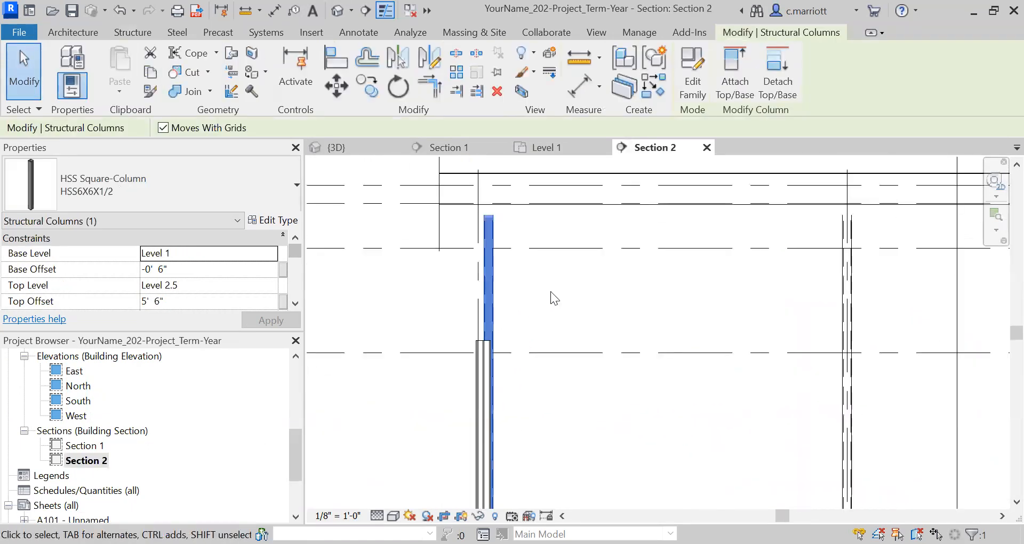
{"action": "scroll", "coordinate": [521, 387], "scroll_direction": "up", "scroll_amount": 5}
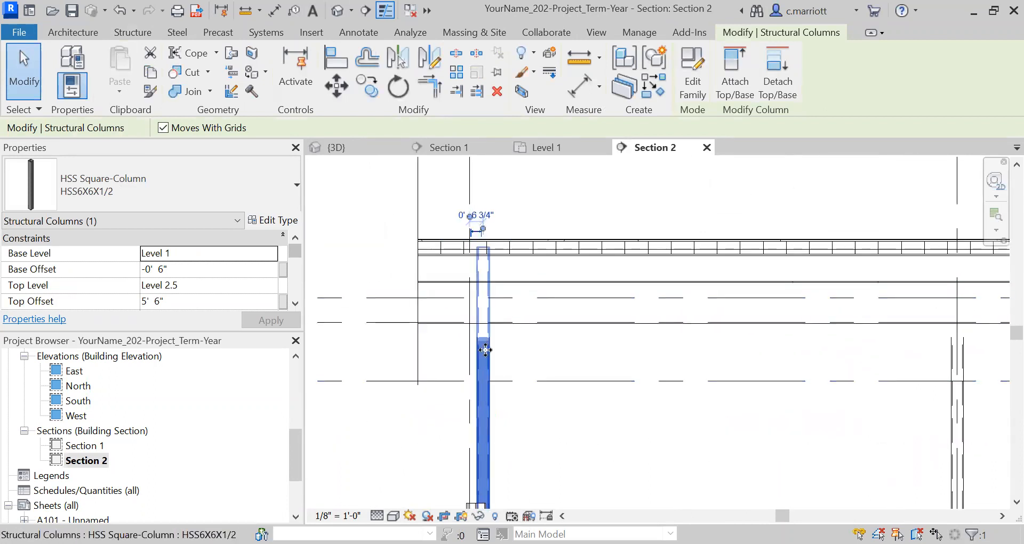
{"action": "scroll", "coordinate": [585, 367], "scroll_direction": "down", "scroll_amount": 4}
{"action": "middle_click_drag", "start_coordinate": [629, 411], "coordinate": [571, 381]}
{"action": "scroll", "coordinate": [746, 427], "scroll_direction": "up", "scroll_amount": 3}
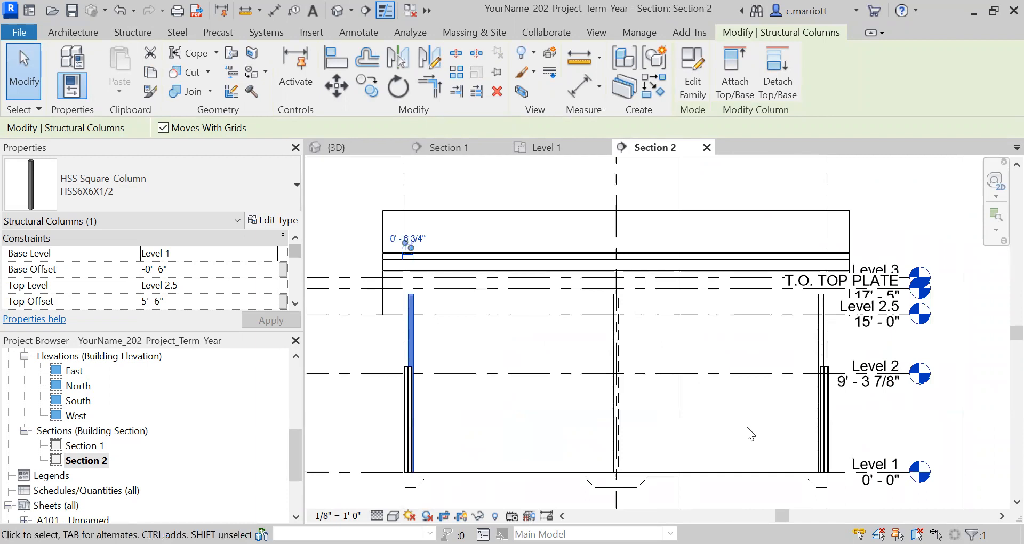
{"action": "scroll", "coordinate": [498, 382], "scroll_direction": "down", "scroll_amount": 3}
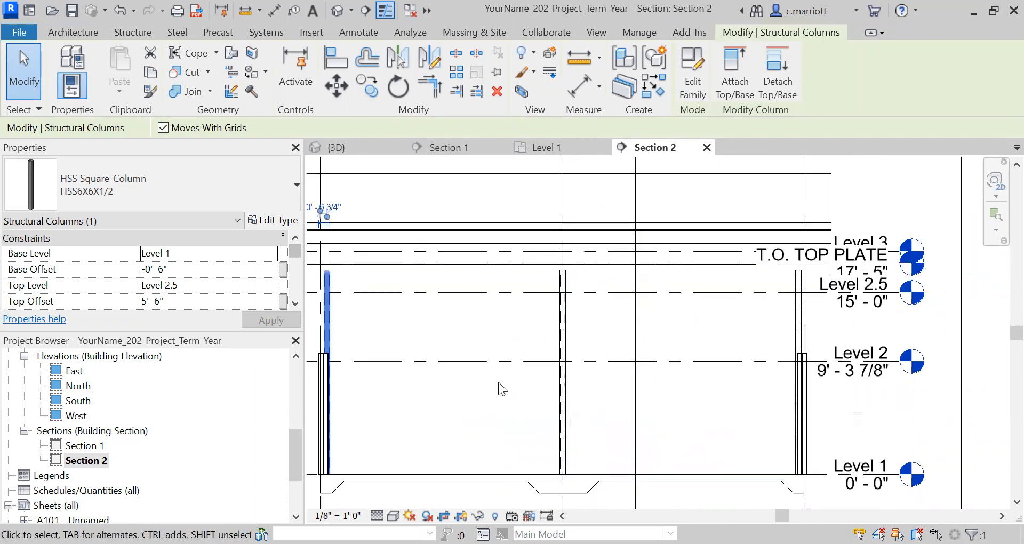